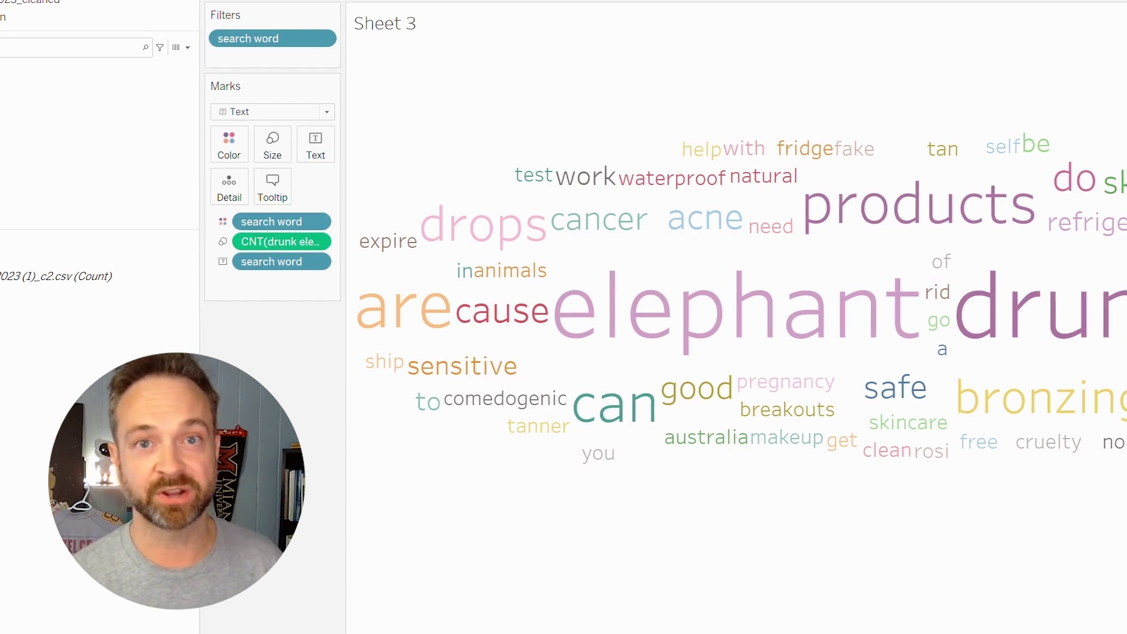
# Confirm 'Word Cloud Drunk Elephant' as the new word-cloud sheet title
pyautogui.press('Return')
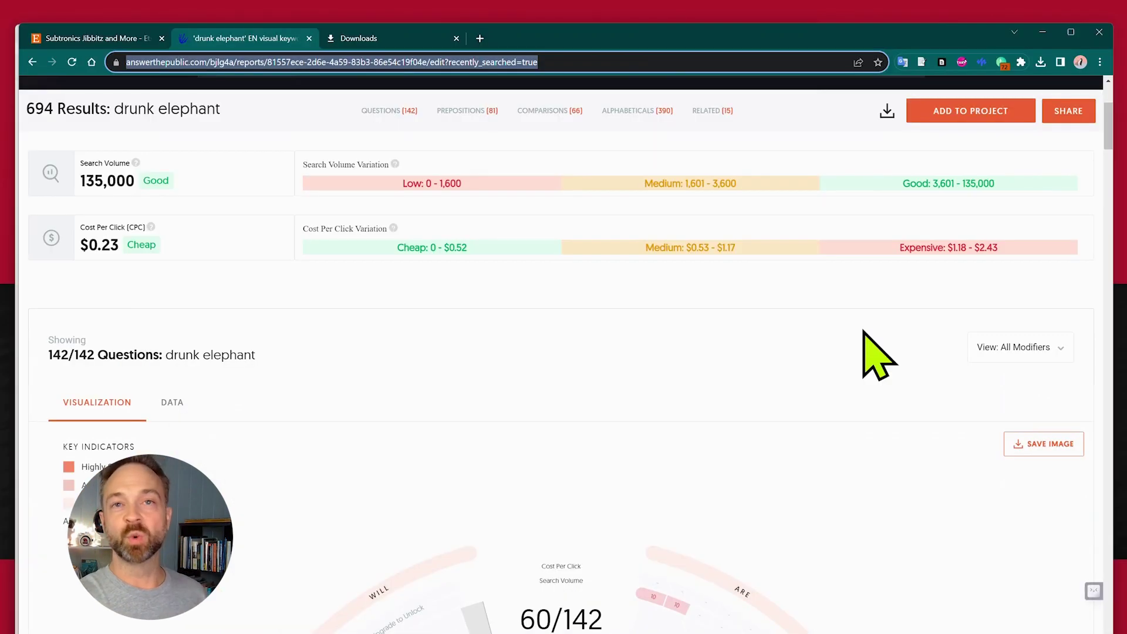
# Download the free drunk elephant suggestions CSV export and show Chrome's downloads list
pyautogui.scroll(2, 866, 346)
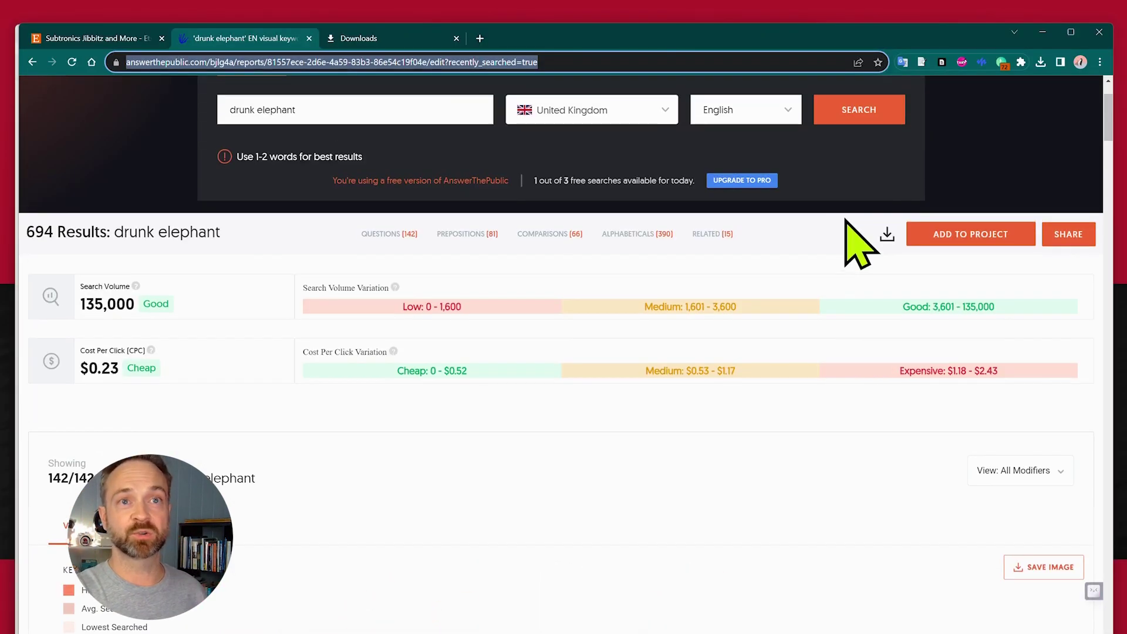
pyautogui.click(886, 234)
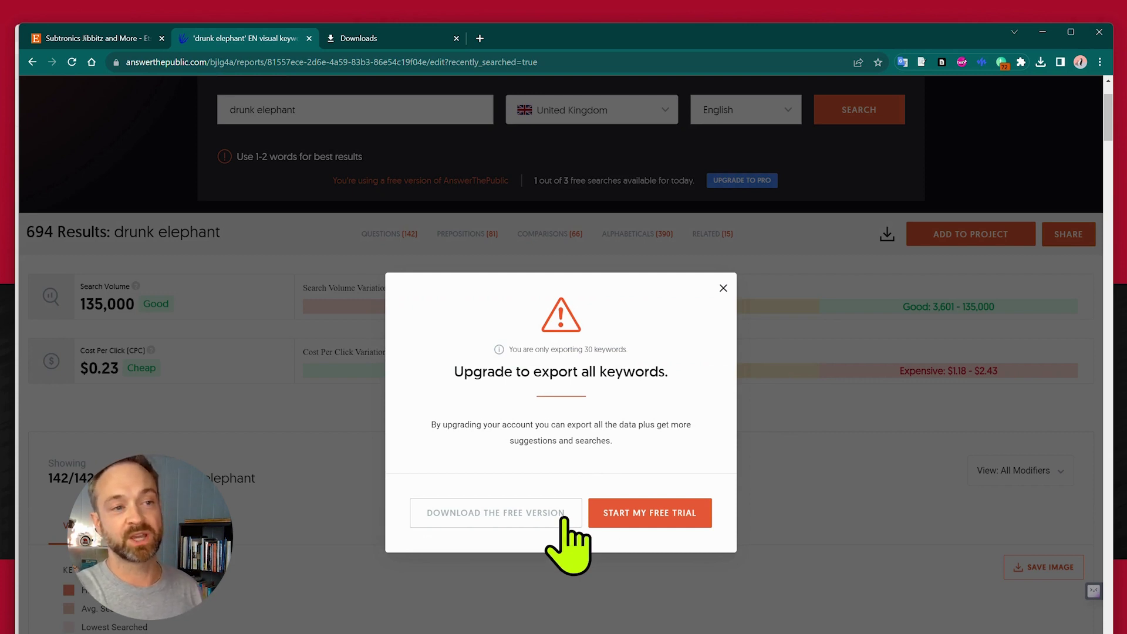
pyautogui.click(565, 516)
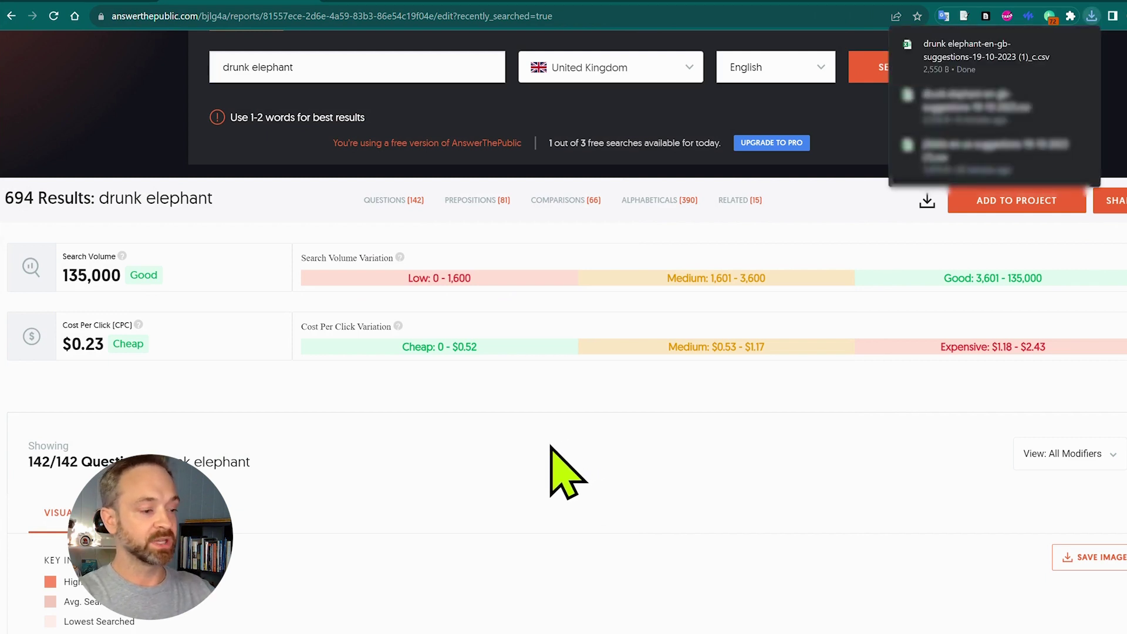
pyautogui.hotkey('ctrl', 'j')
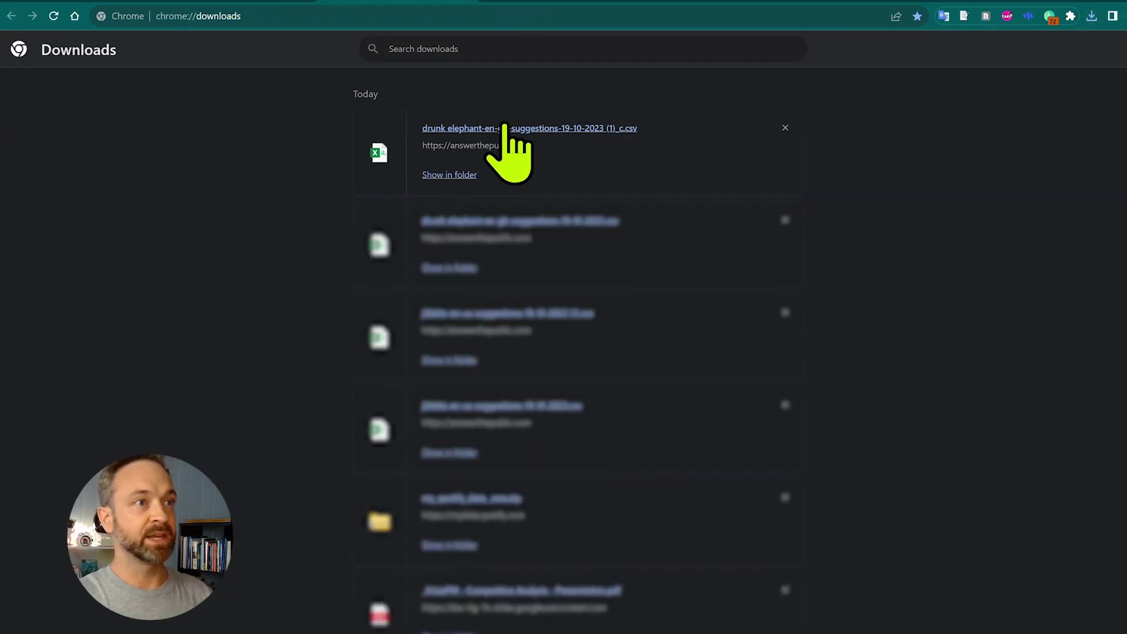
# Open drunk elephant-en-gb-suggestions-19-10-2023 (1)_c.csv from Chrome's downloads in Excel
pyautogui.click(508, 128)
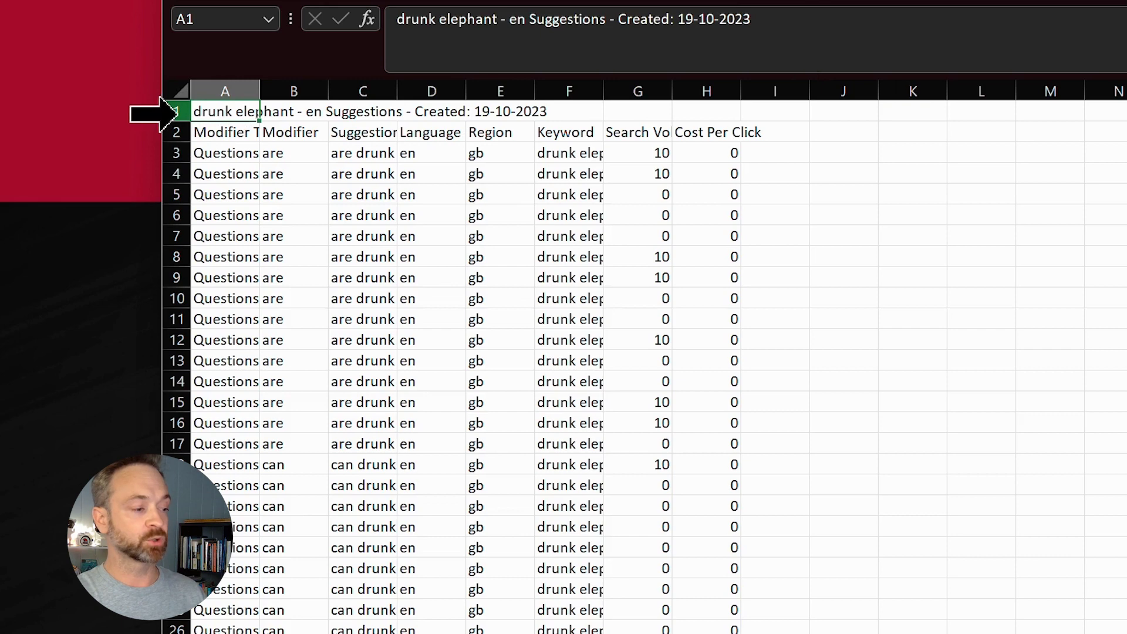
# Delete the title row 1 from the suggestions sheet
pyautogui.click(5, 203)
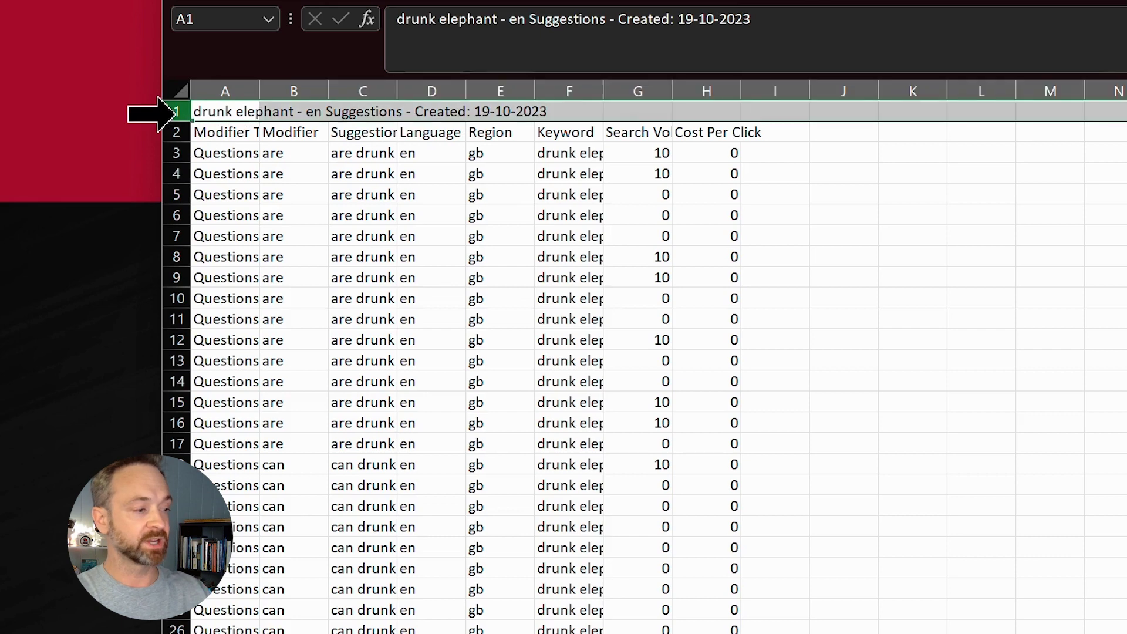
pyautogui.rightClick(175, 112)
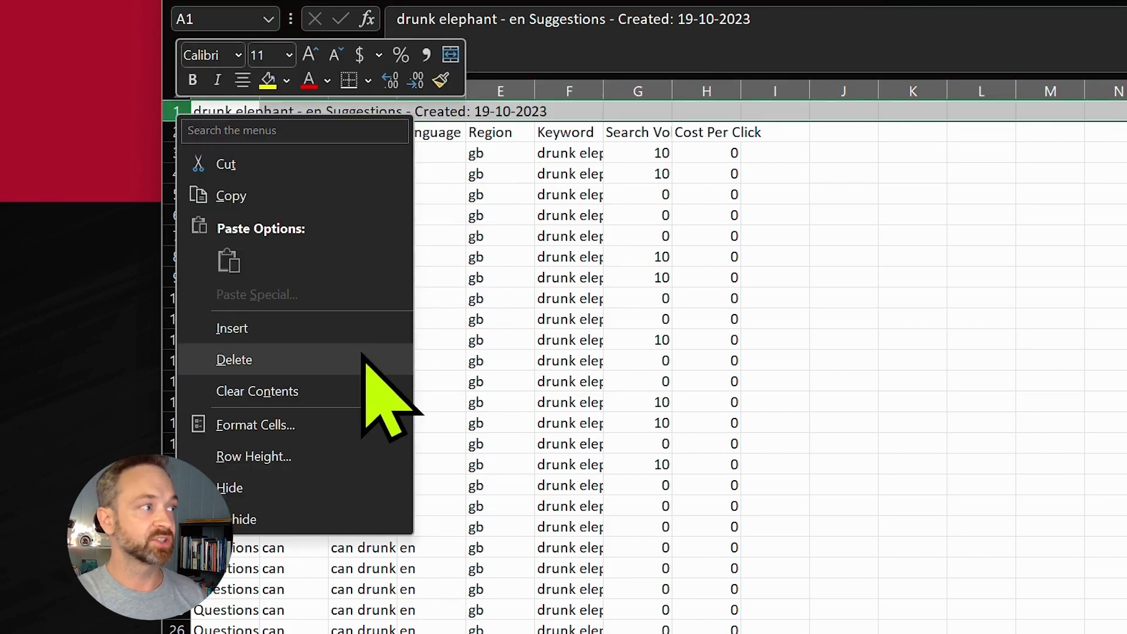
pyautogui.click(388, 399)
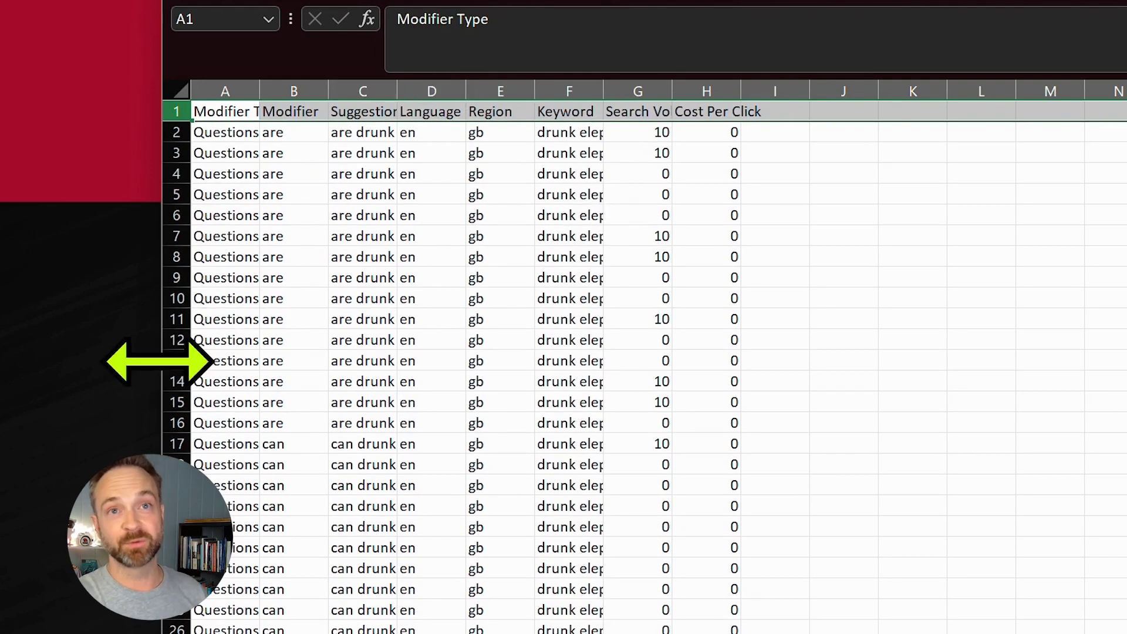
pyautogui.moveTo(159, 362); pyautogui.dragTo(321, 346)
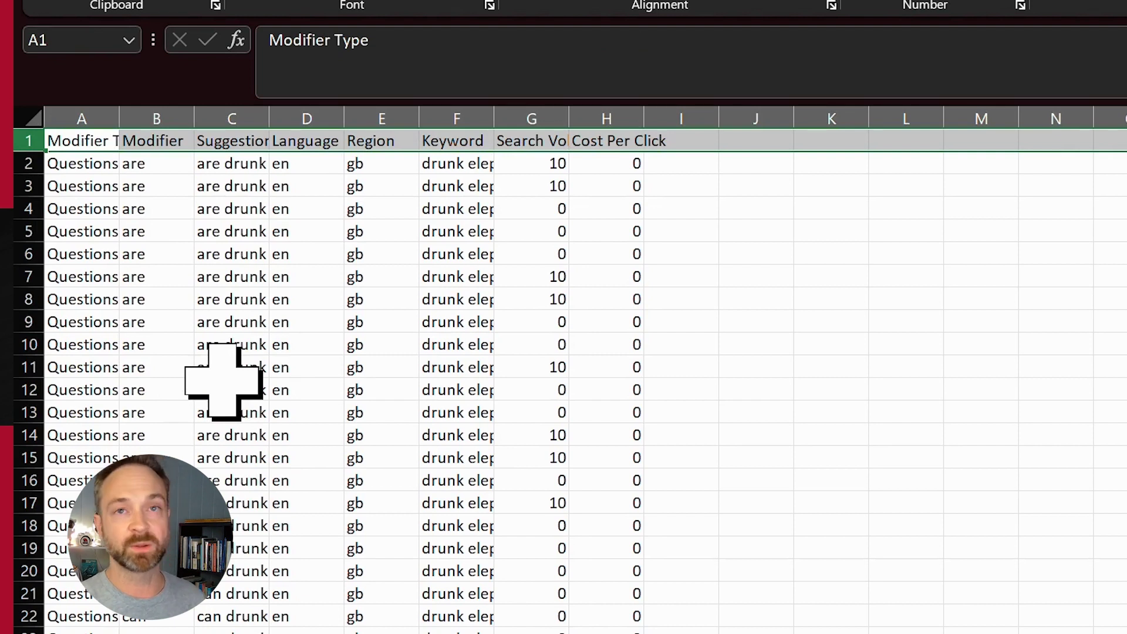
# Move the Suggestion column after Cost Per Click and delete the emptied column C
pyautogui.click(226, 118)
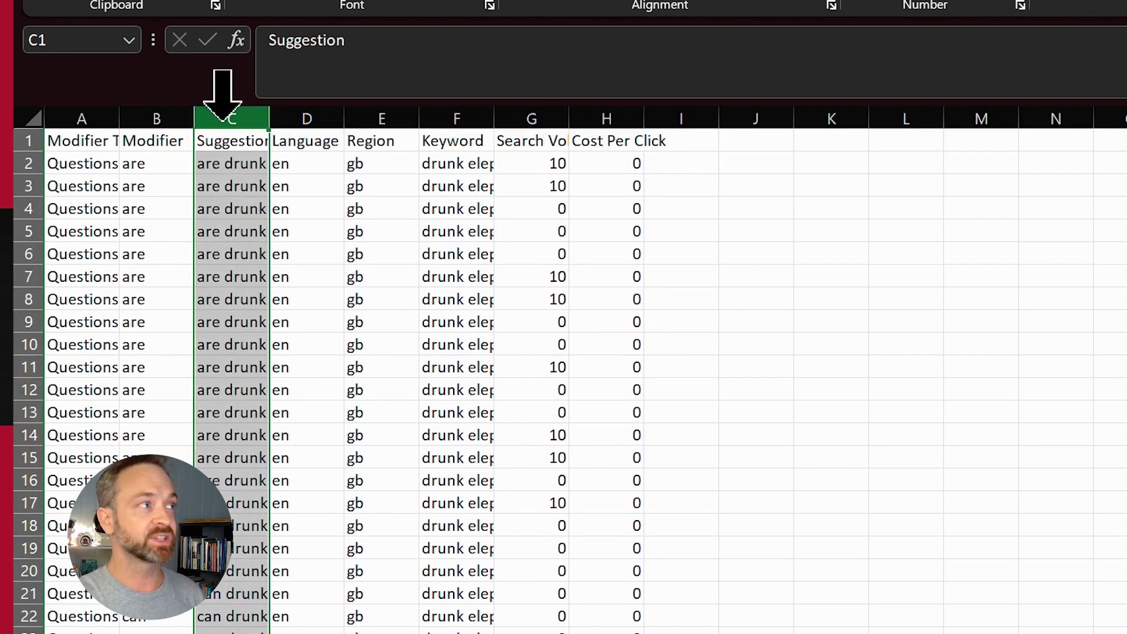
pyautogui.doubleClick(269, 118)
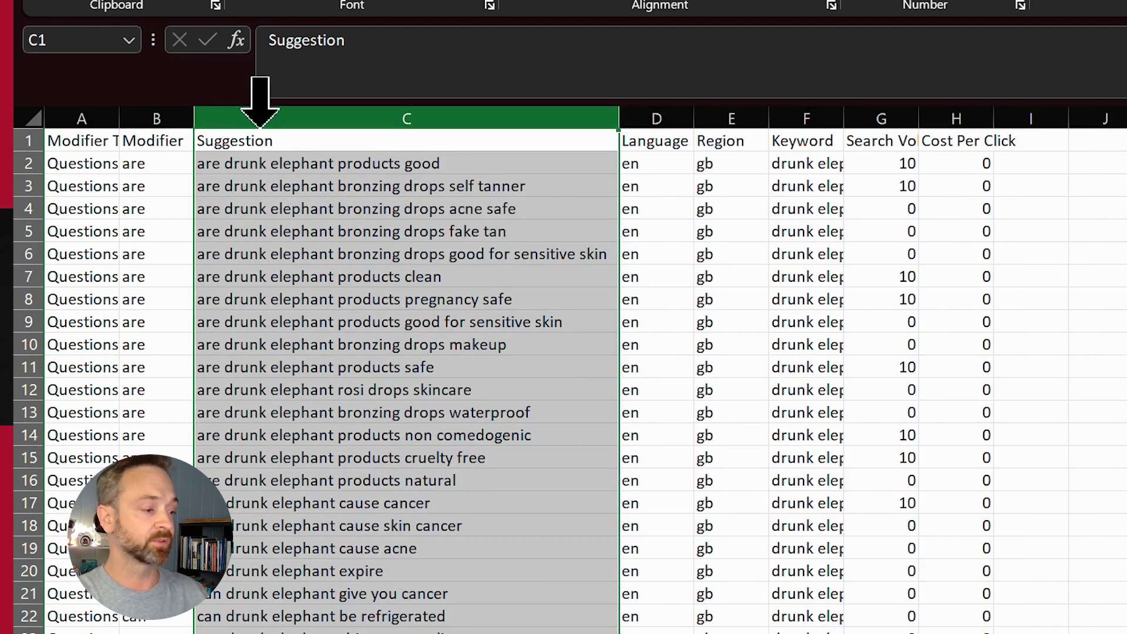
pyautogui.hotkey('ctrl', 'c')
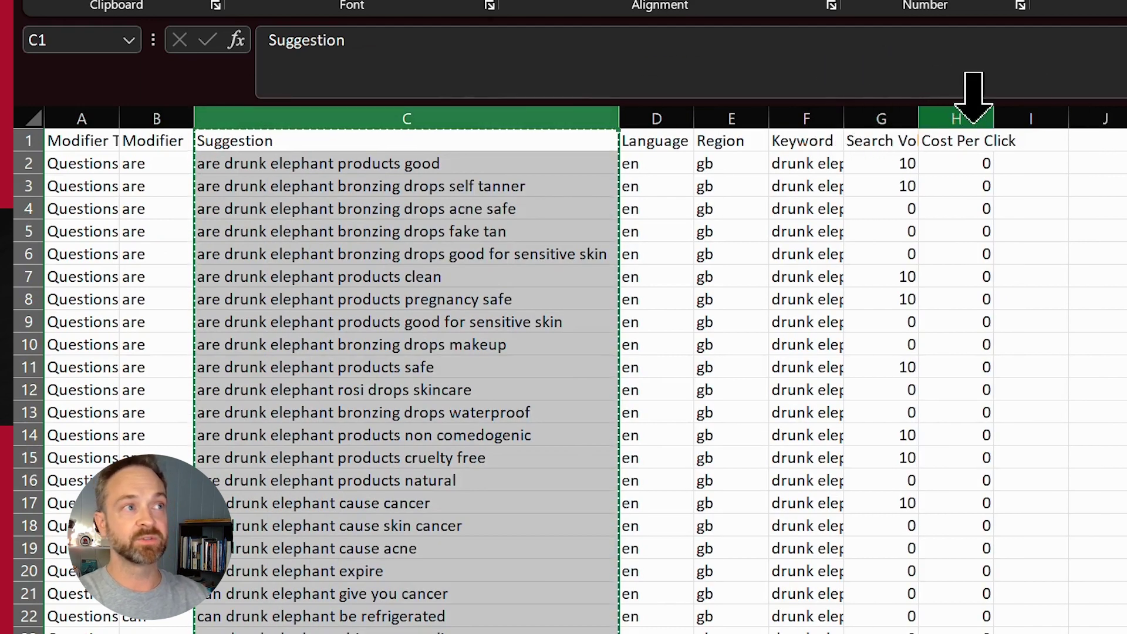
pyautogui.click(1033, 141)
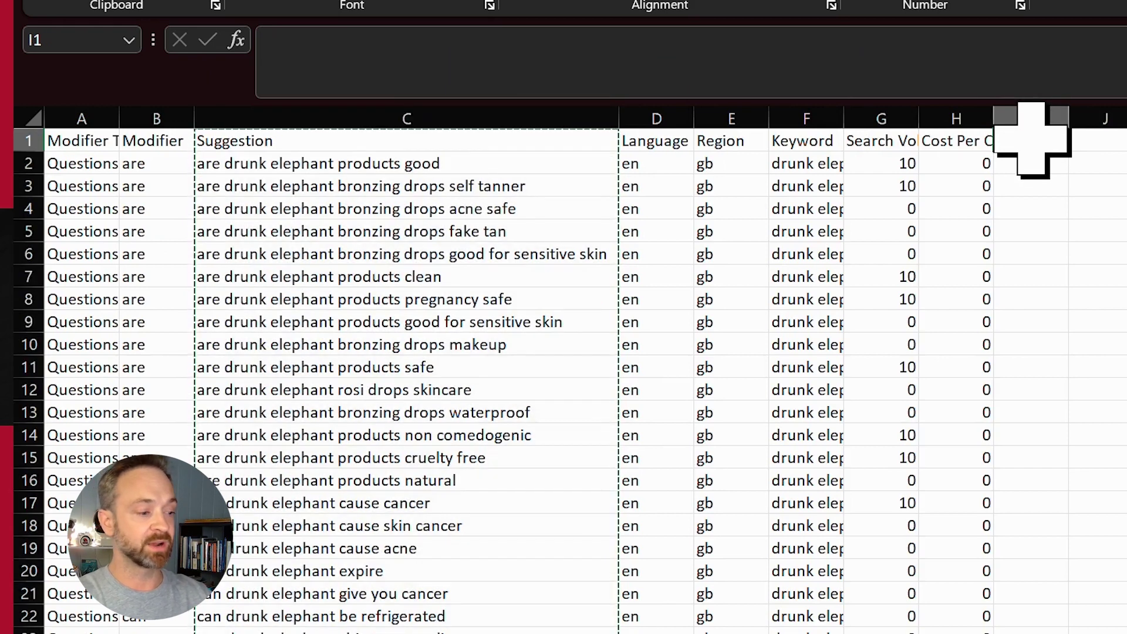
pyautogui.hotkey('ctrl', 'v')
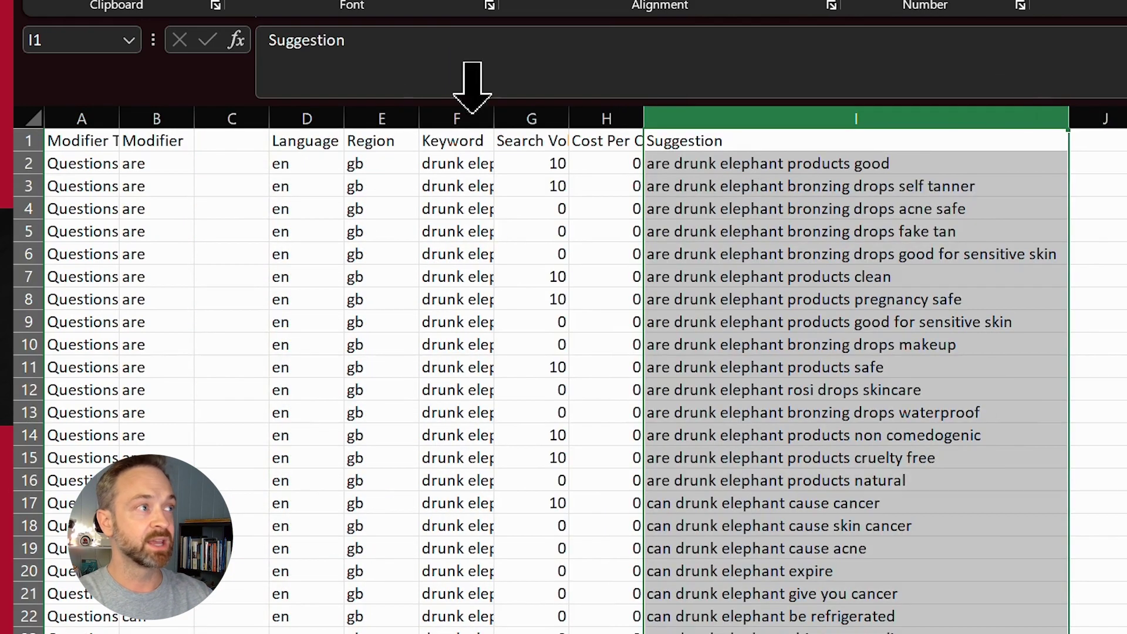
pyautogui.click(214, 118)
pyautogui.rightClick(214, 117)
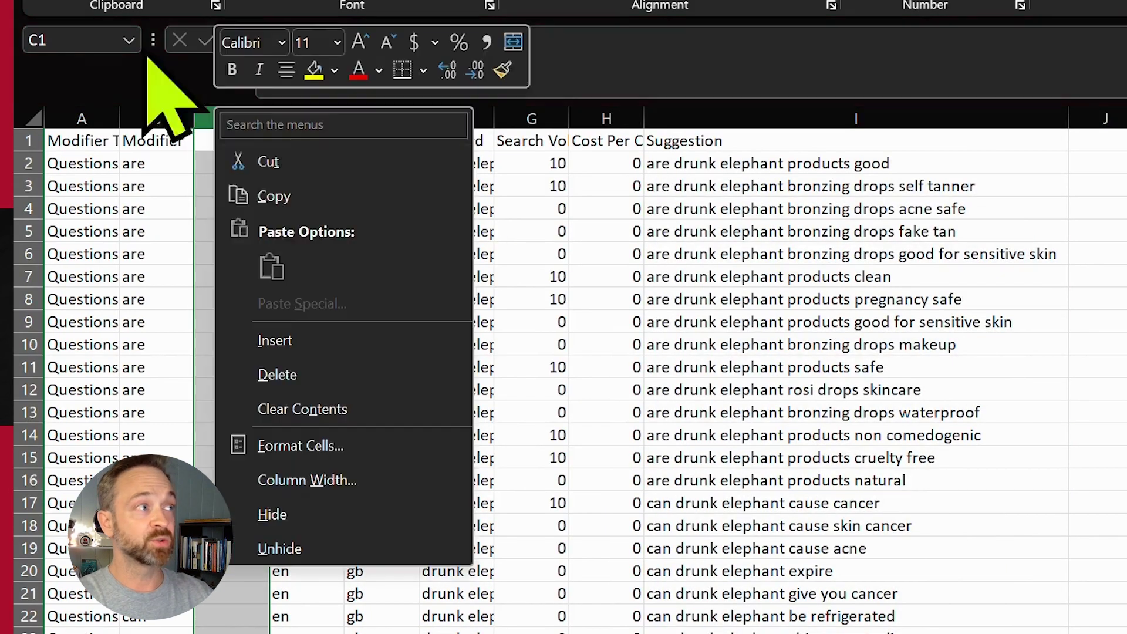
pyautogui.click(334, 374)
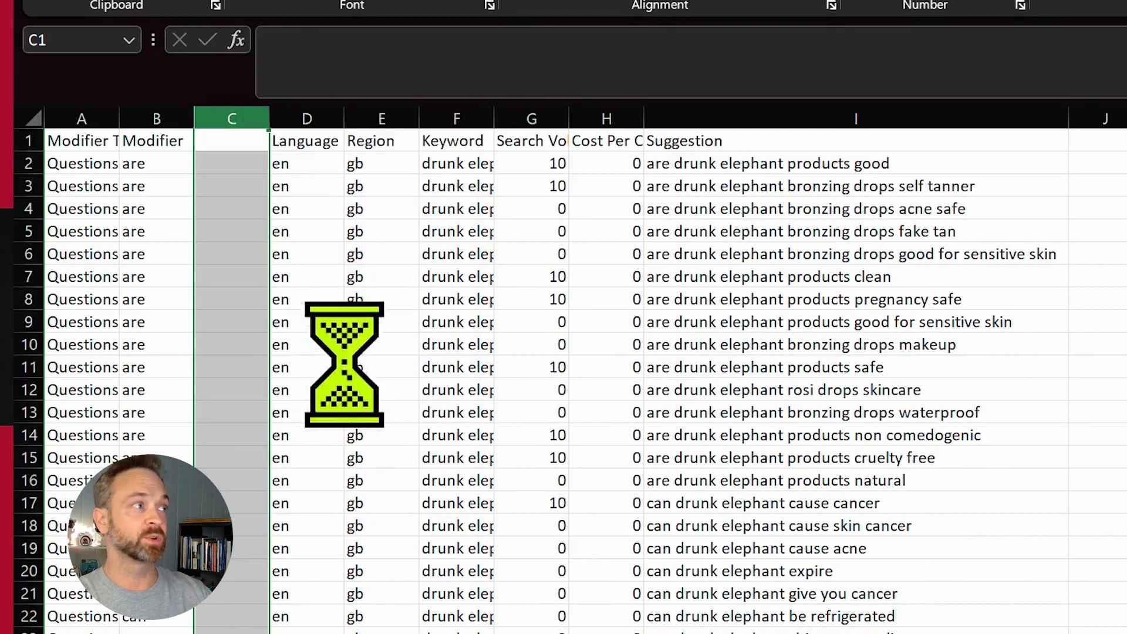
pyautogui.click(828, 145)
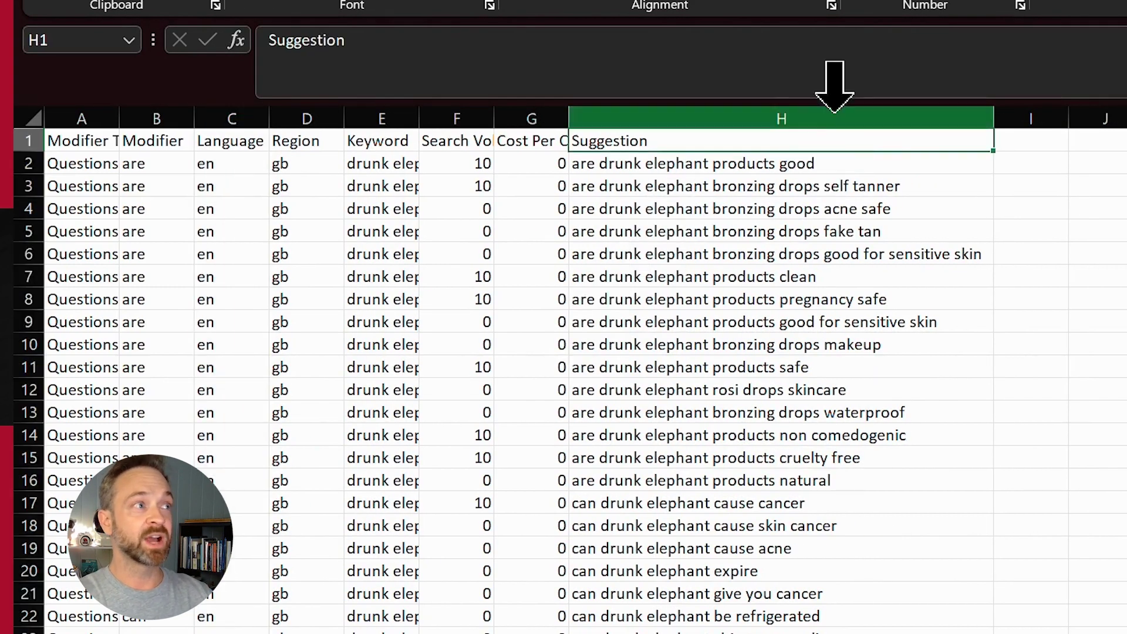
# Split Suggestion column H into words with Text to Columns, delimited by Space
pyautogui.click(799, 117)
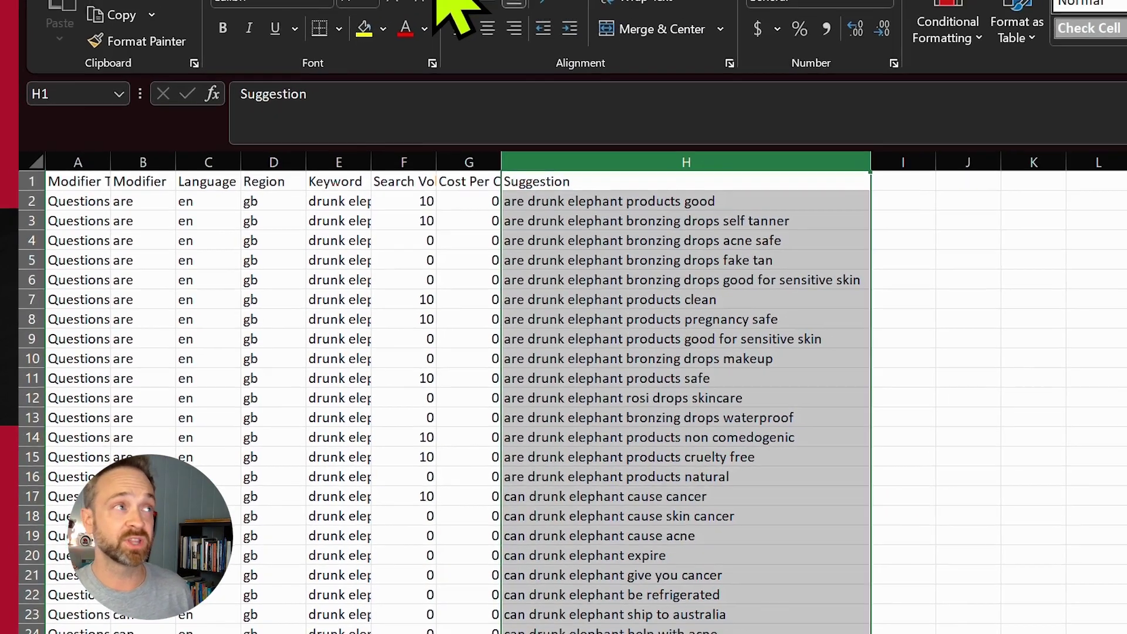
pyautogui.click(378, 23)
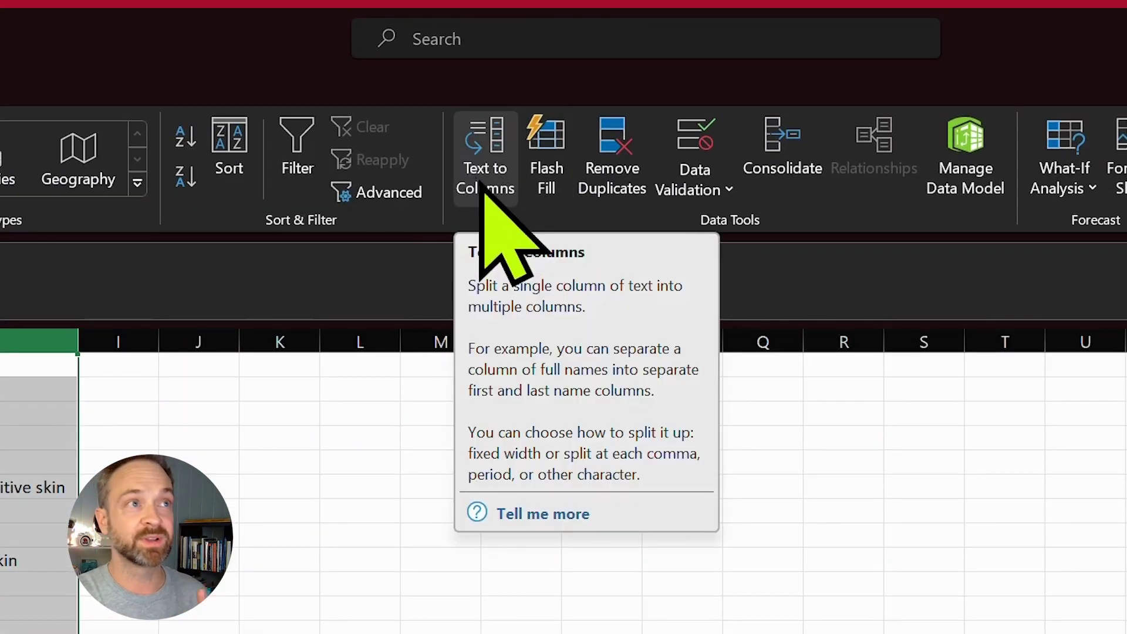
pyautogui.click(482, 187)
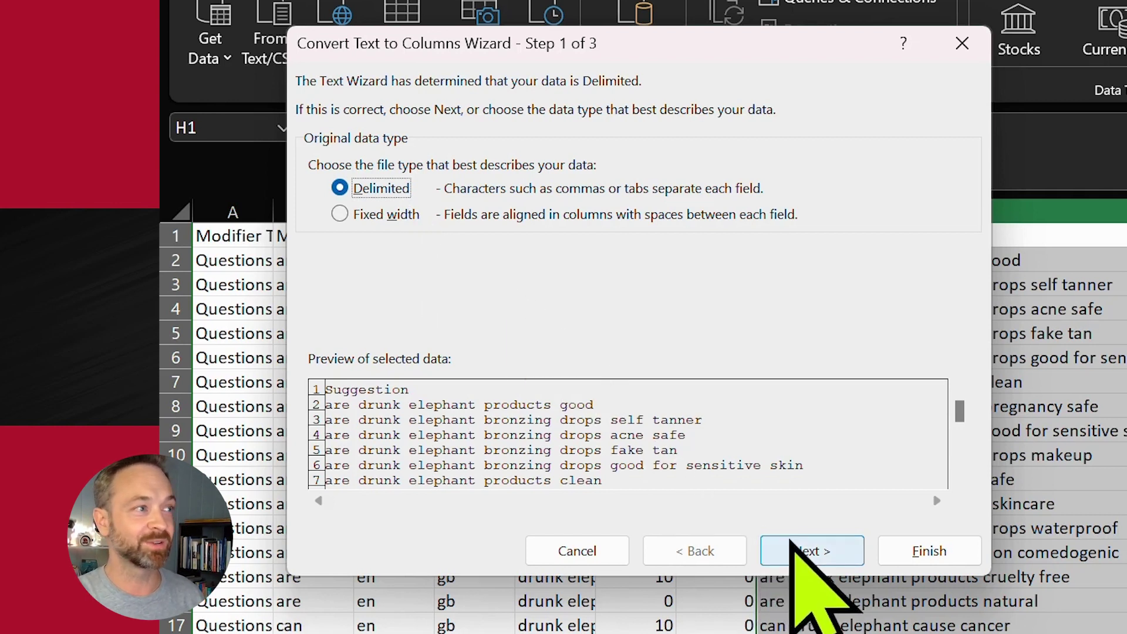
pyautogui.click(806, 550)
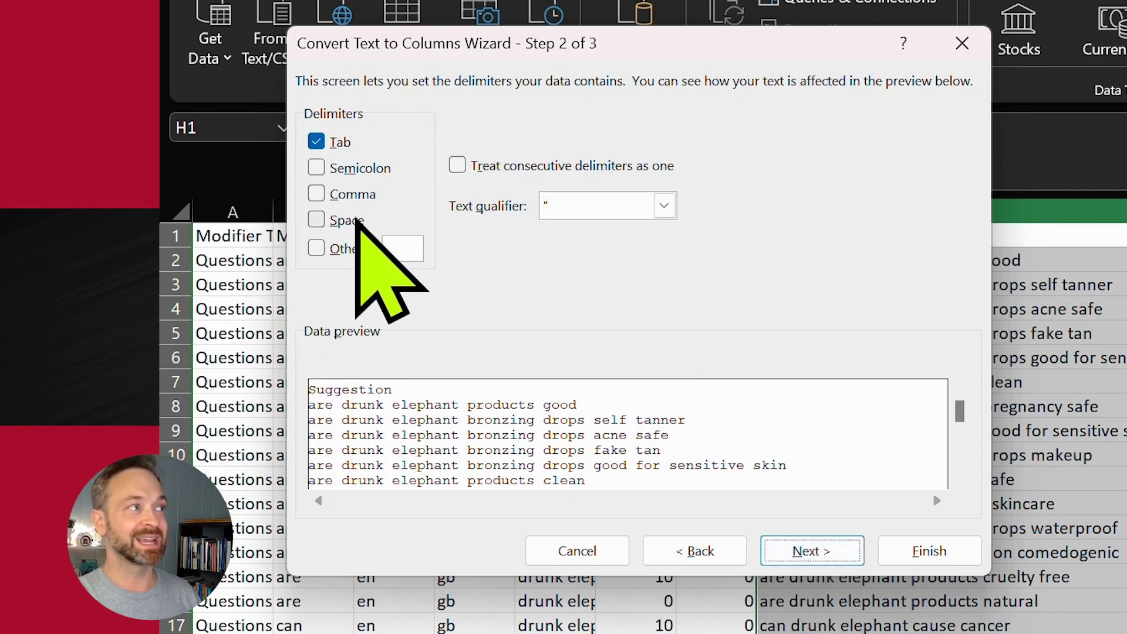
pyautogui.click(352, 222)
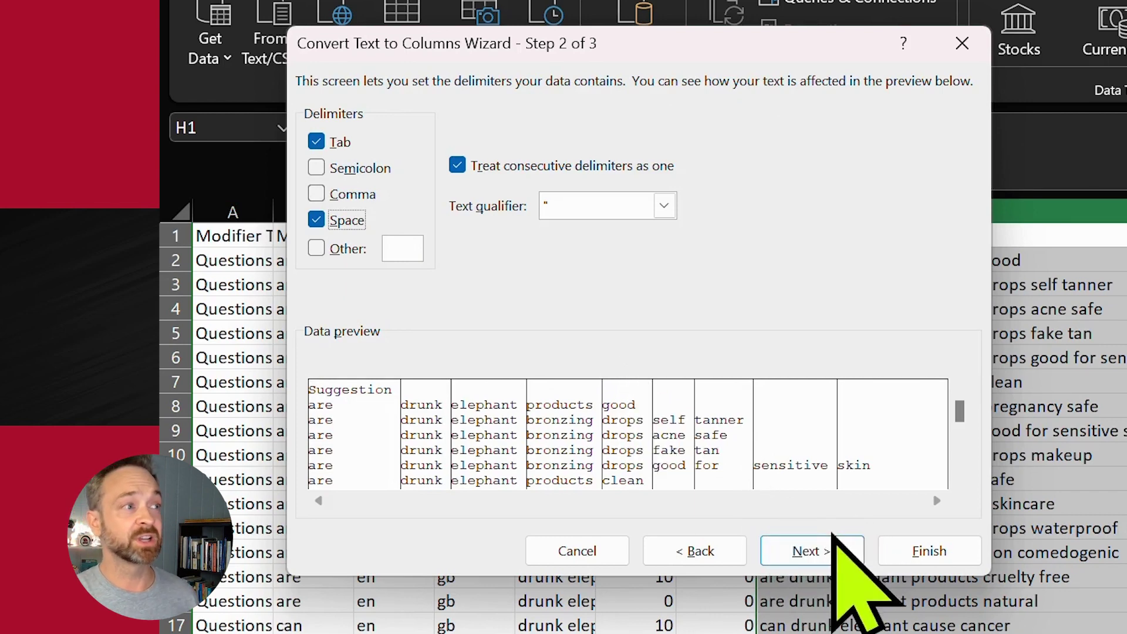
pyautogui.click(929, 550)
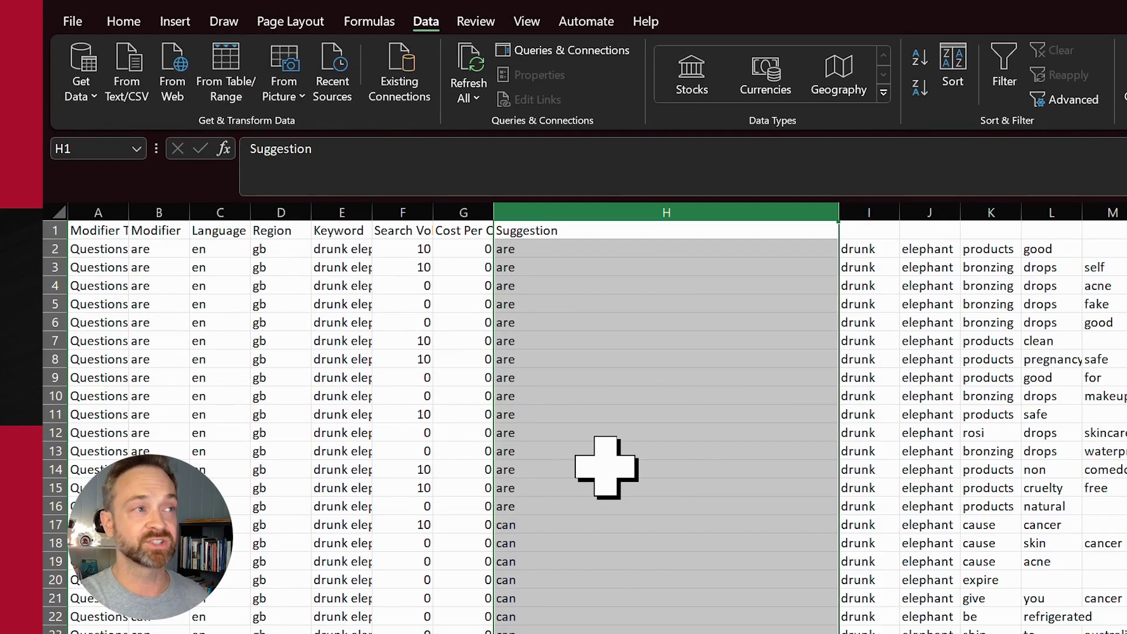
# Autofit column H and give the first split-word columns headers s2, s3, s4 and s5
pyautogui.doubleClick(838, 213)
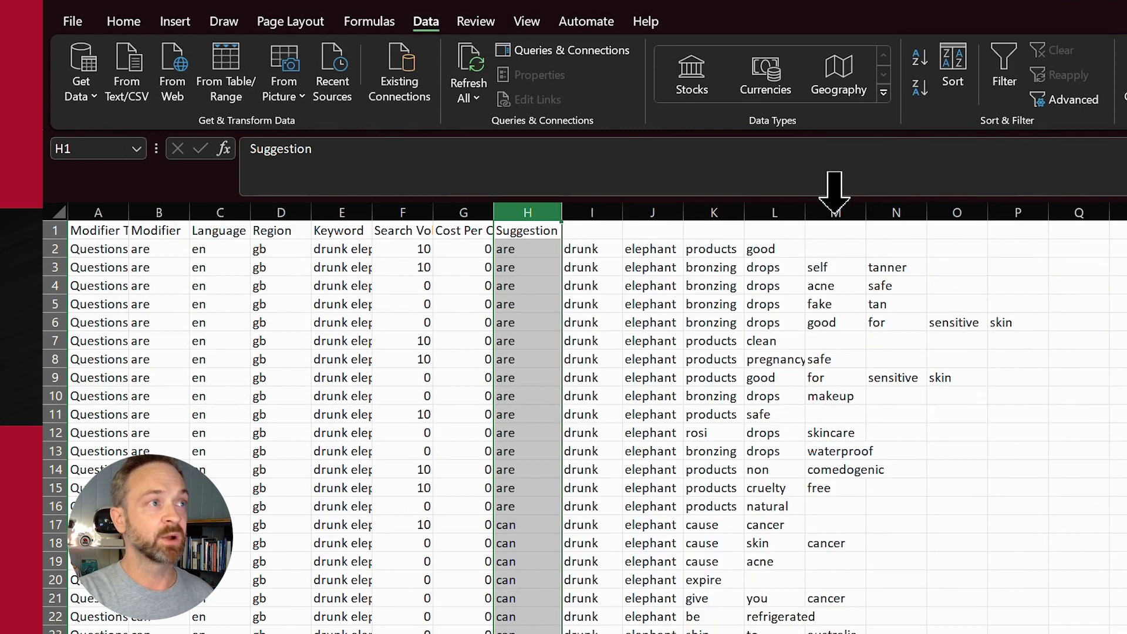
pyautogui.click(599, 231)
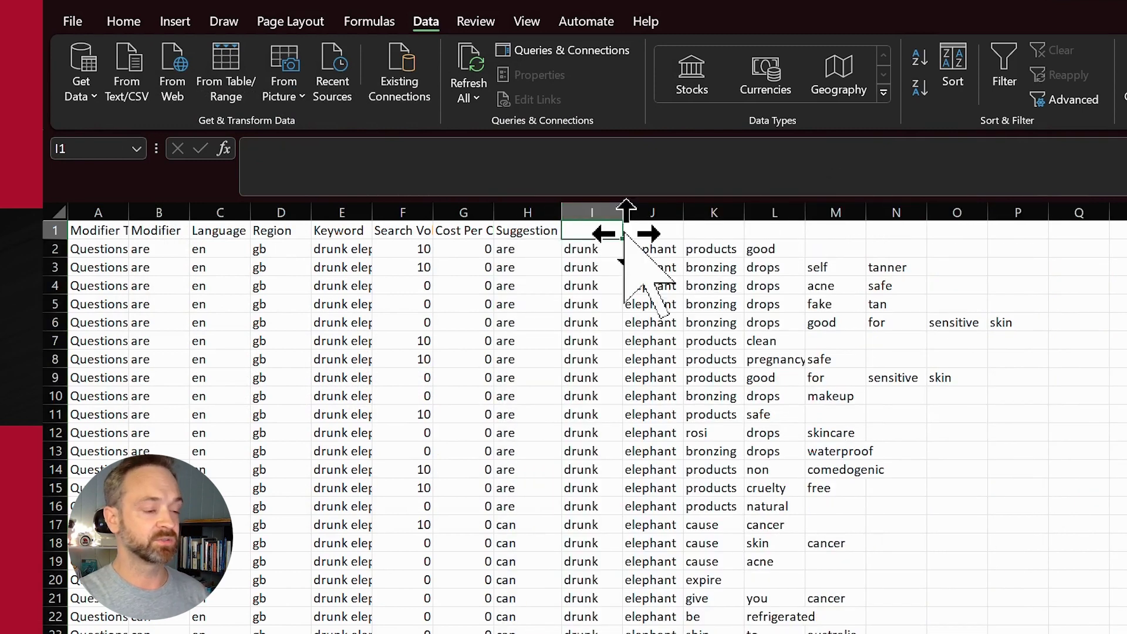
pyautogui.press('Tab')
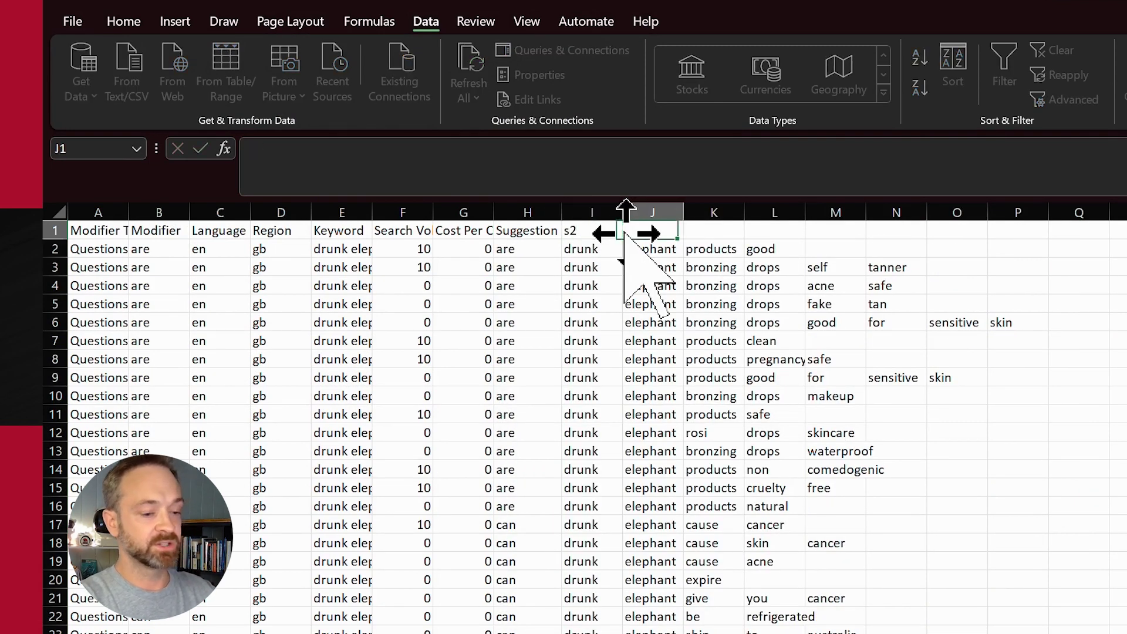
pyautogui.write('s')
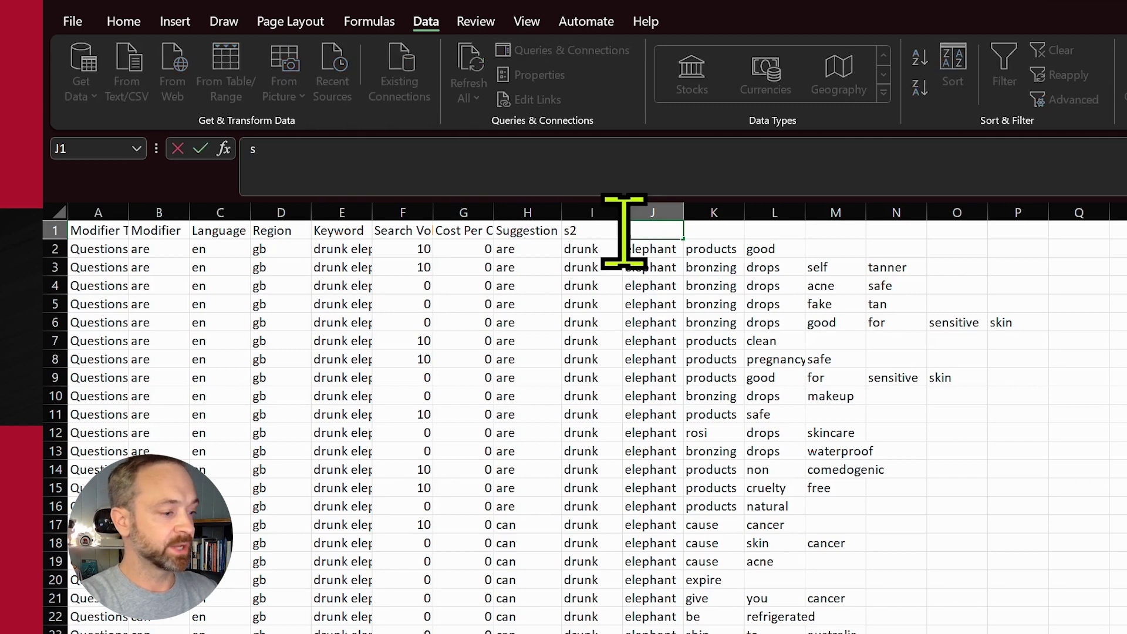
pyautogui.write('3')
pyautogui.press('Tab')
pyautogui.write('s4')
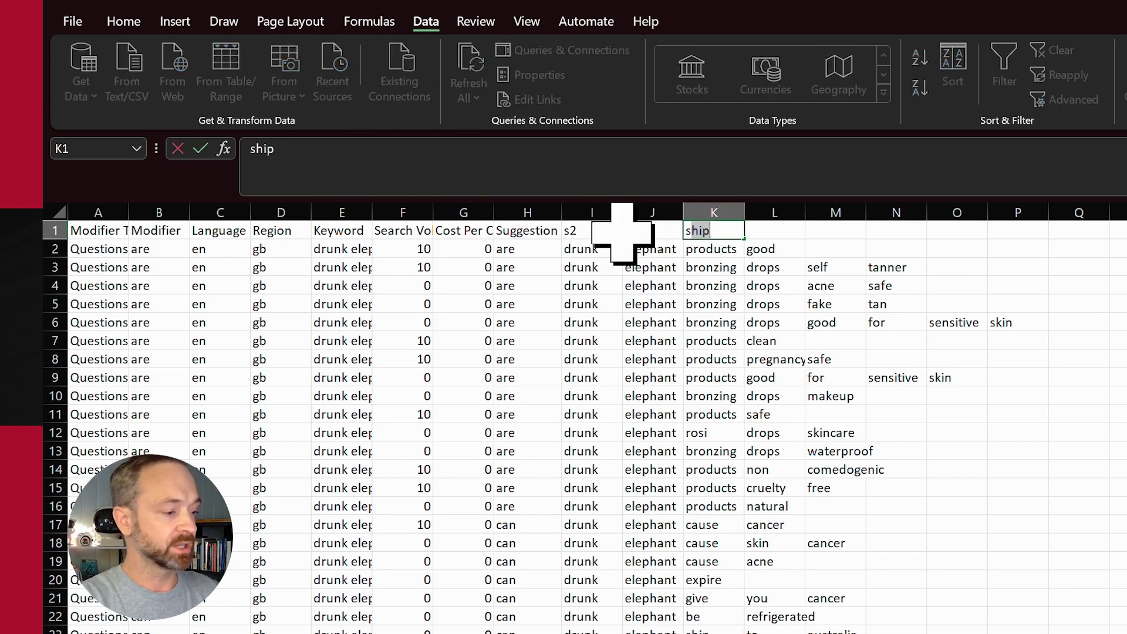
pyautogui.press('Tab')
pyautogui.write('s5')
pyautogui.press('Tab')
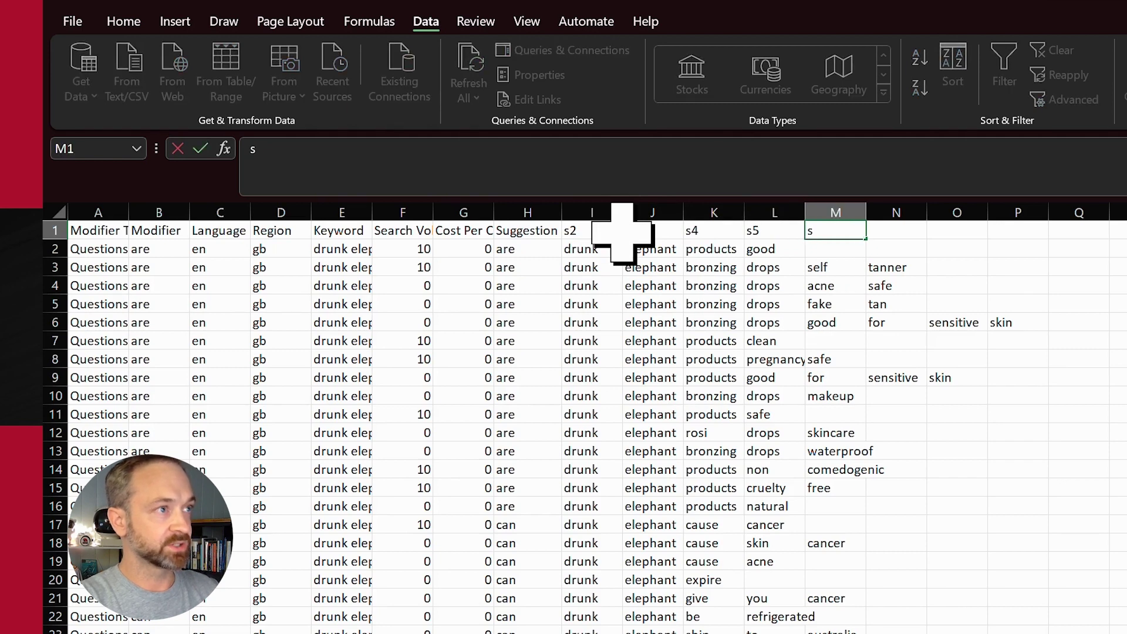
# Add headers s7, s8 and s9 to the remaining split-word columns
pyautogui.press('Right')
pyautogui.write('s')
pyautogui.press('Right')
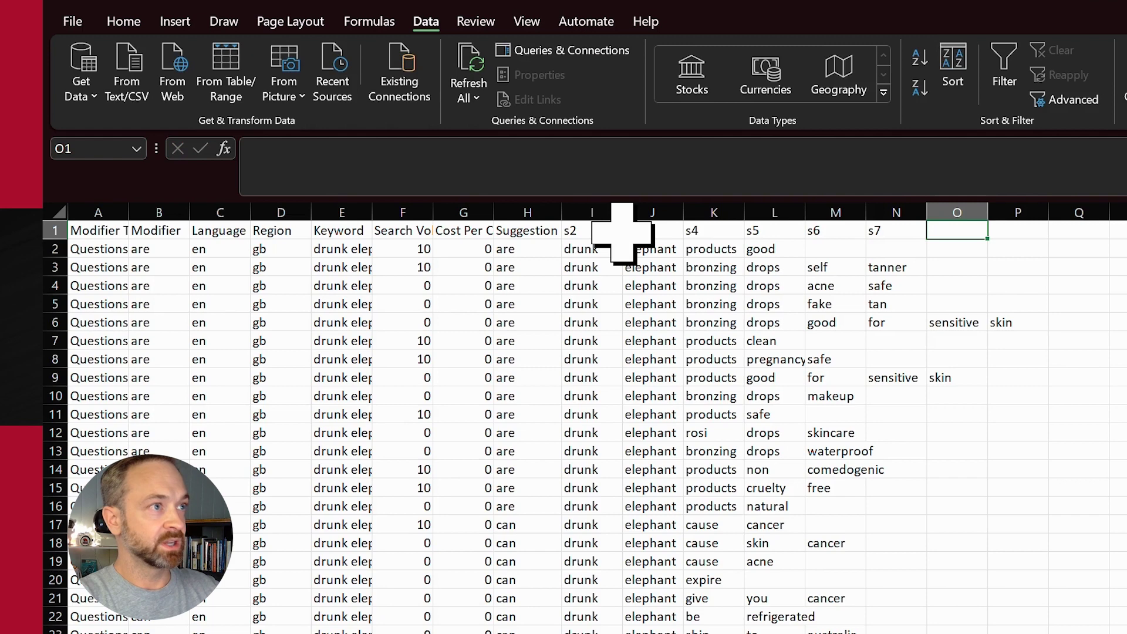
pyautogui.write('s8')
pyautogui.press('Right')
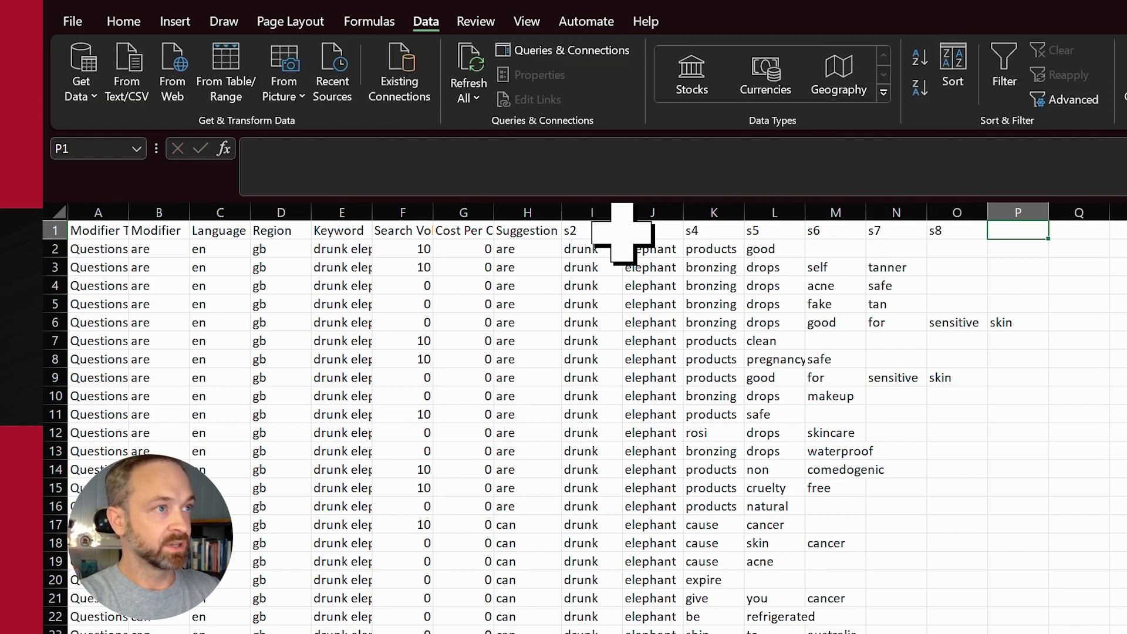
pyautogui.write('s9')
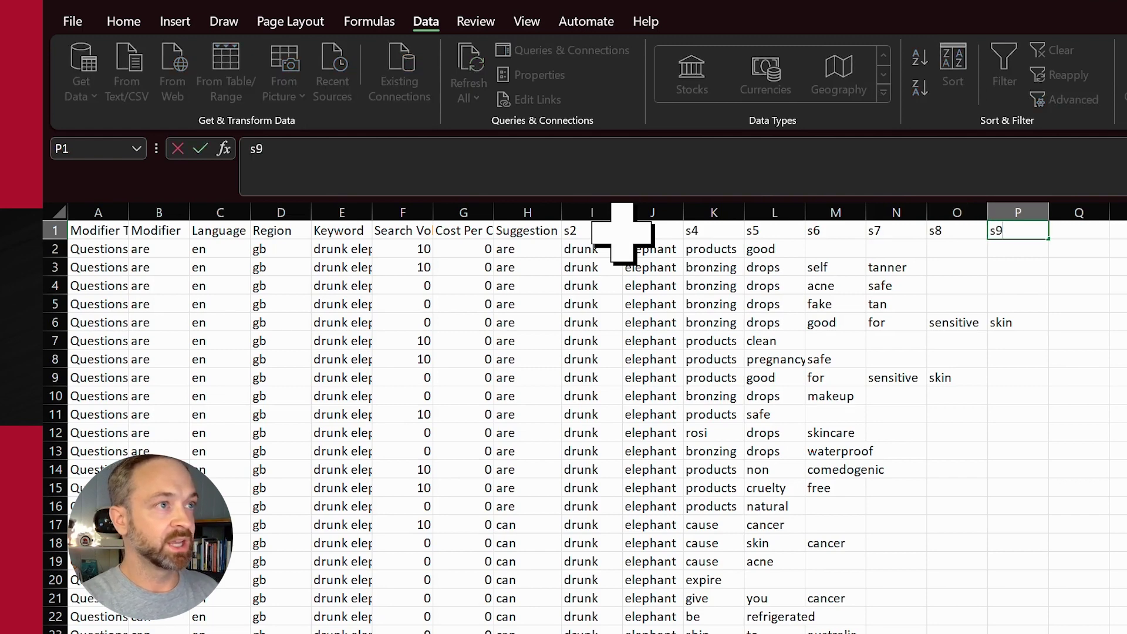
# Save a CSV UTF-8 copy named drunk elephant-en-gb-suggestions-19-10-2023 (1)_c2
pyautogui.click(121, 24)
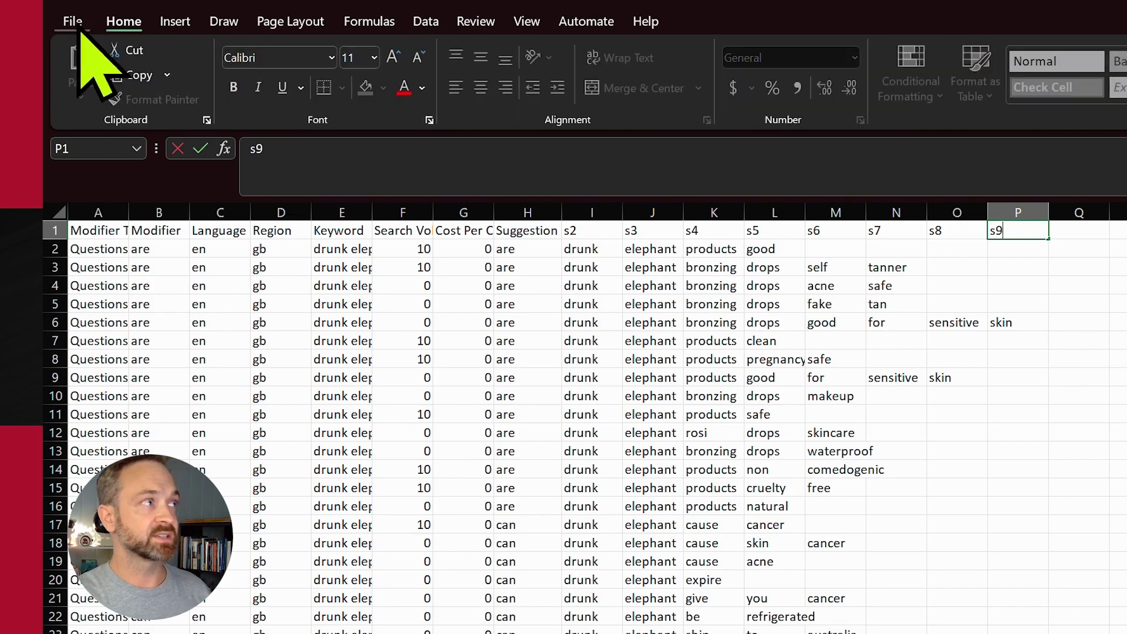
pyautogui.click(76, 24)
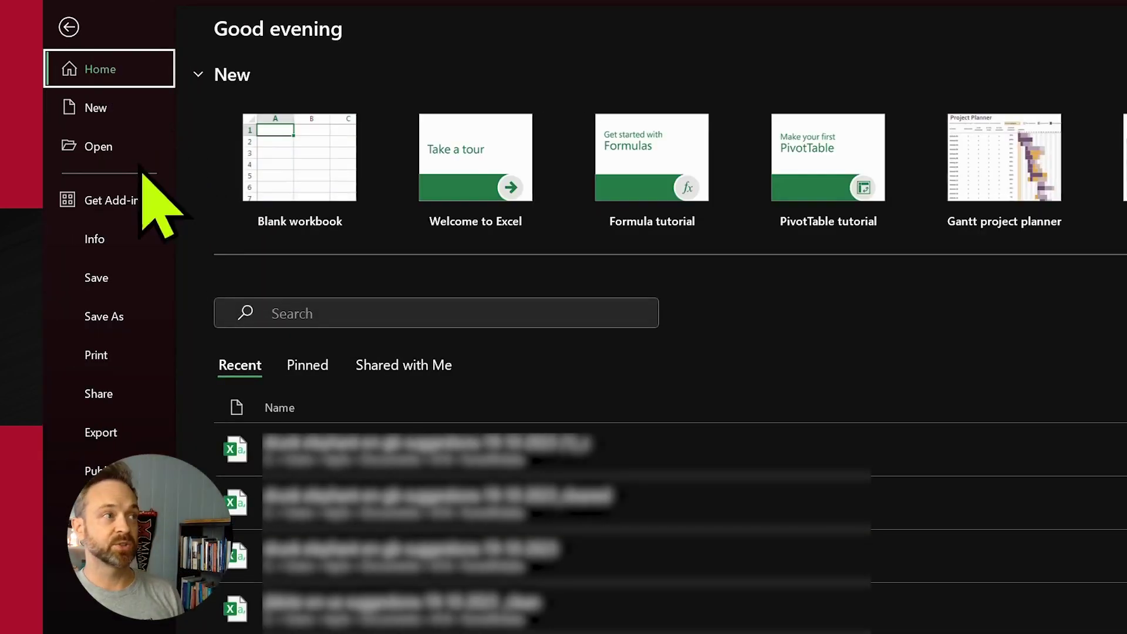
pyautogui.click(146, 317)
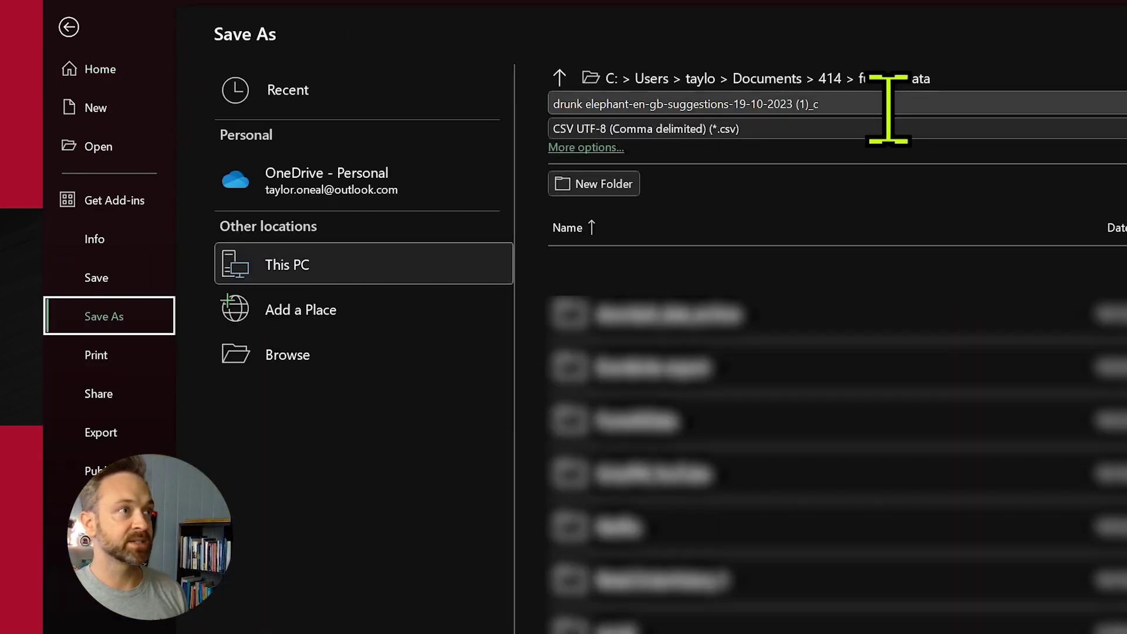
pyautogui.click(889, 109)
pyautogui.write('2')
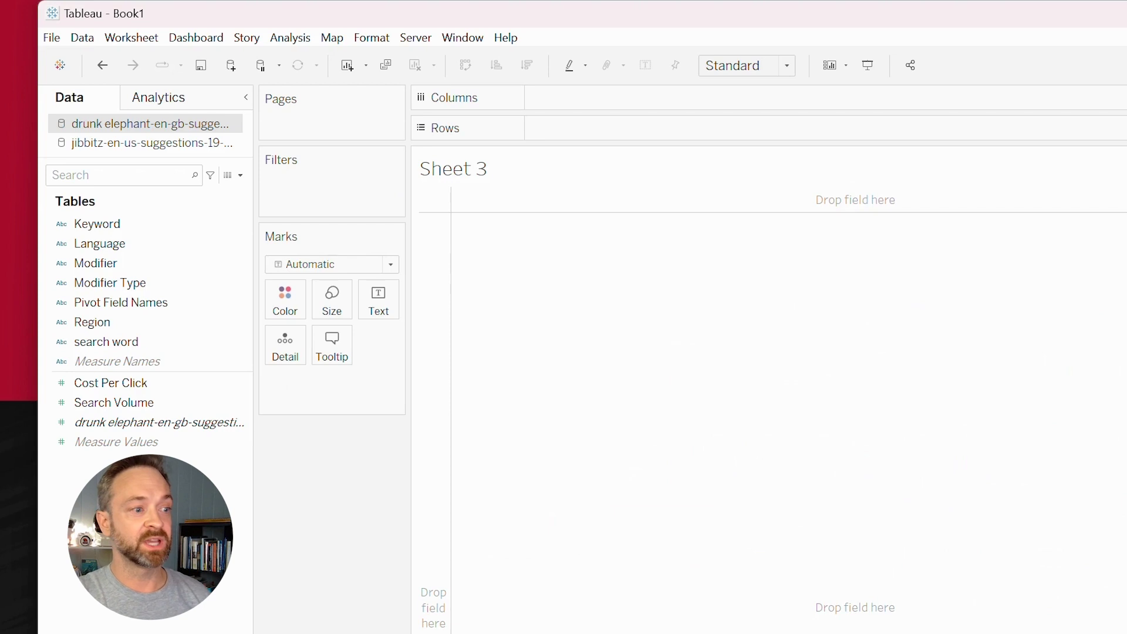
# Add a new Tableau data source from the drunk elephant _c2 suggestions CSV file
pyautogui.click(85, 37)
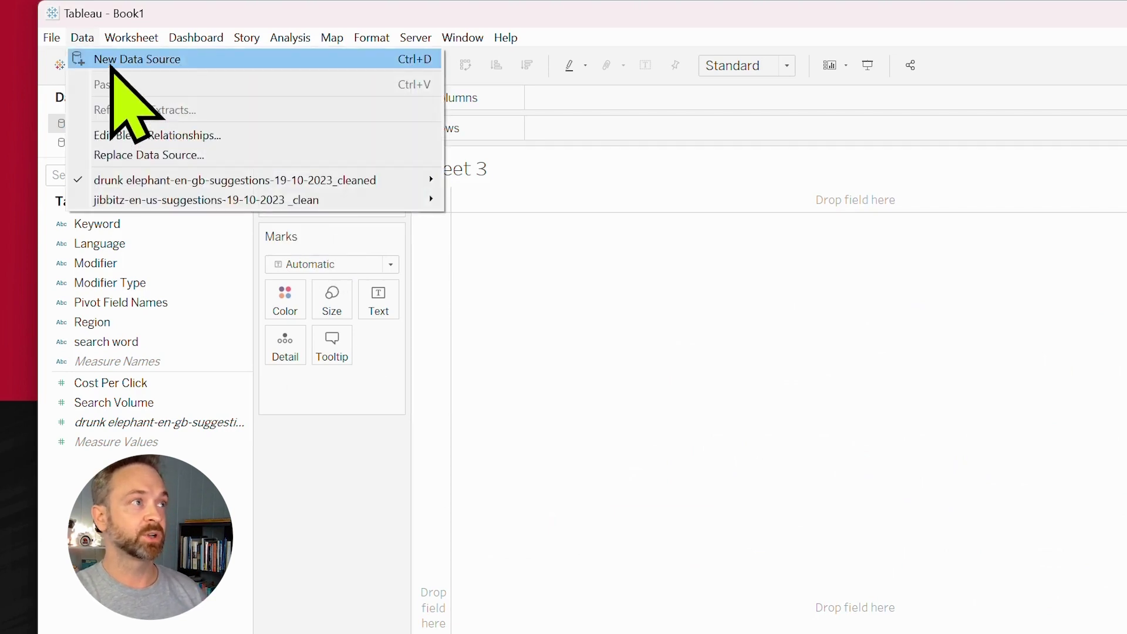
pyautogui.click(111, 66)
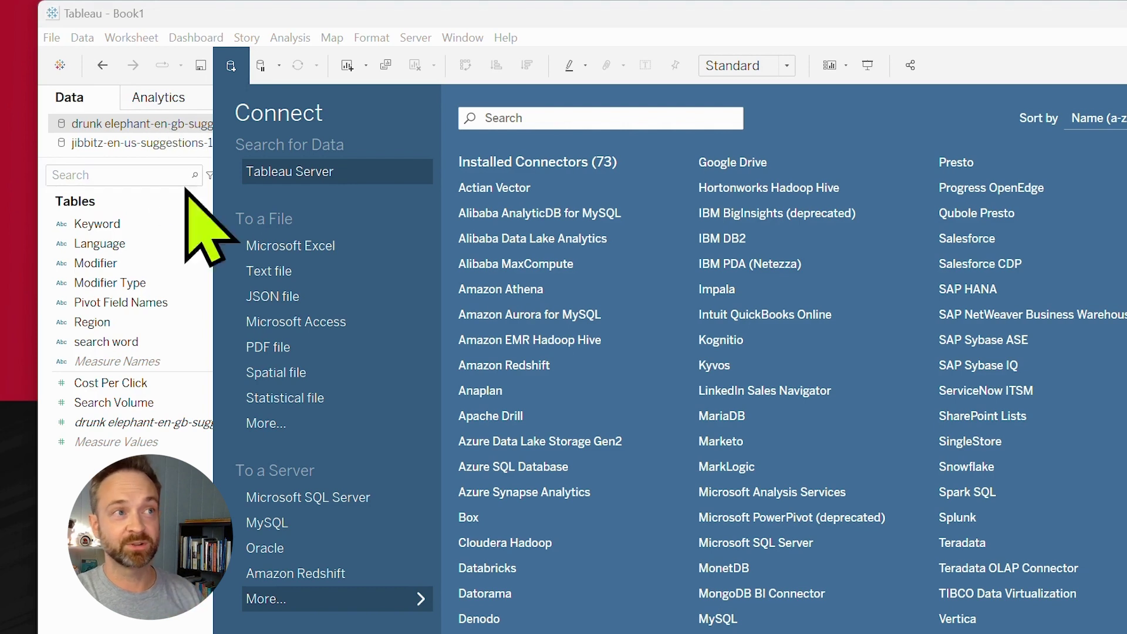
pyautogui.click(332, 419)
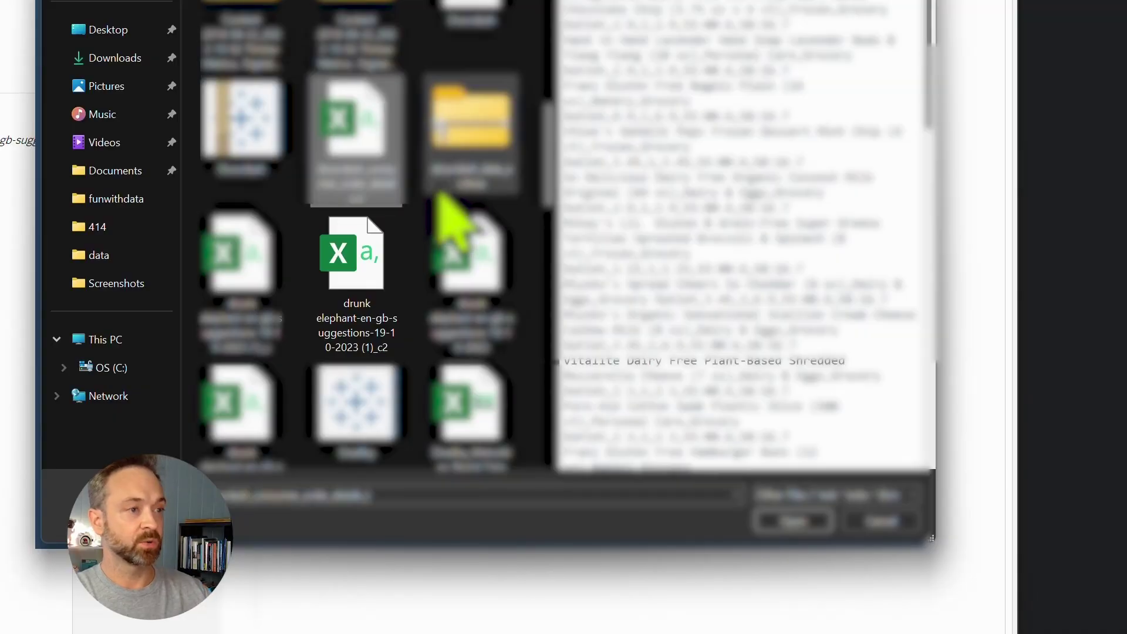
pyautogui.doubleClick(375, 246)
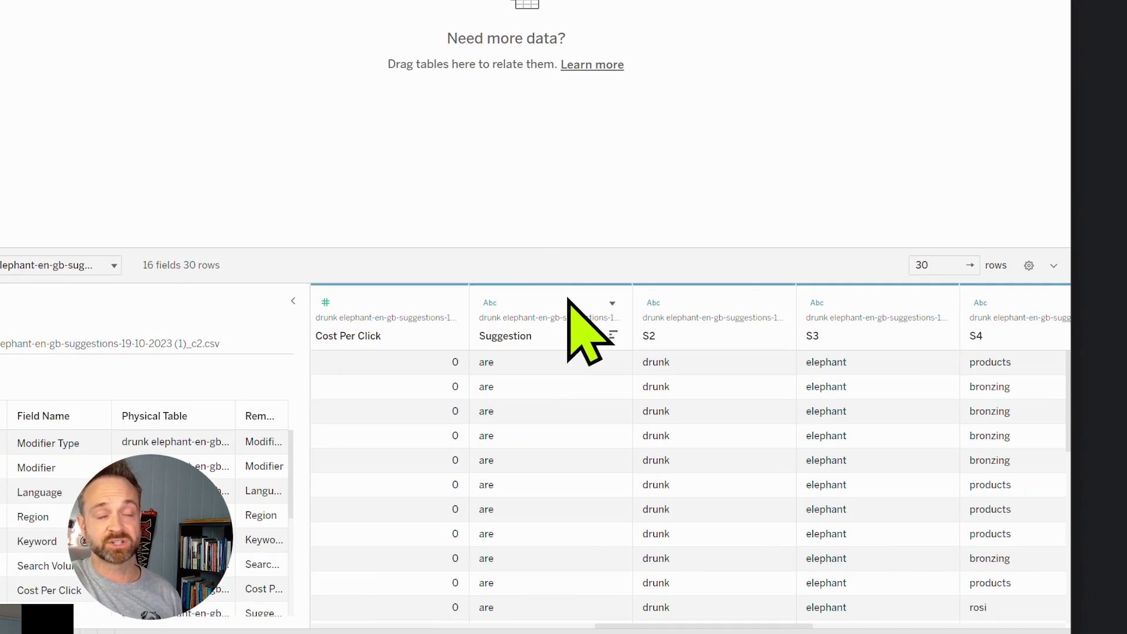
# Pivot the Suggestion through S9 word columns into name/value rows
pyautogui.click(672, 428)
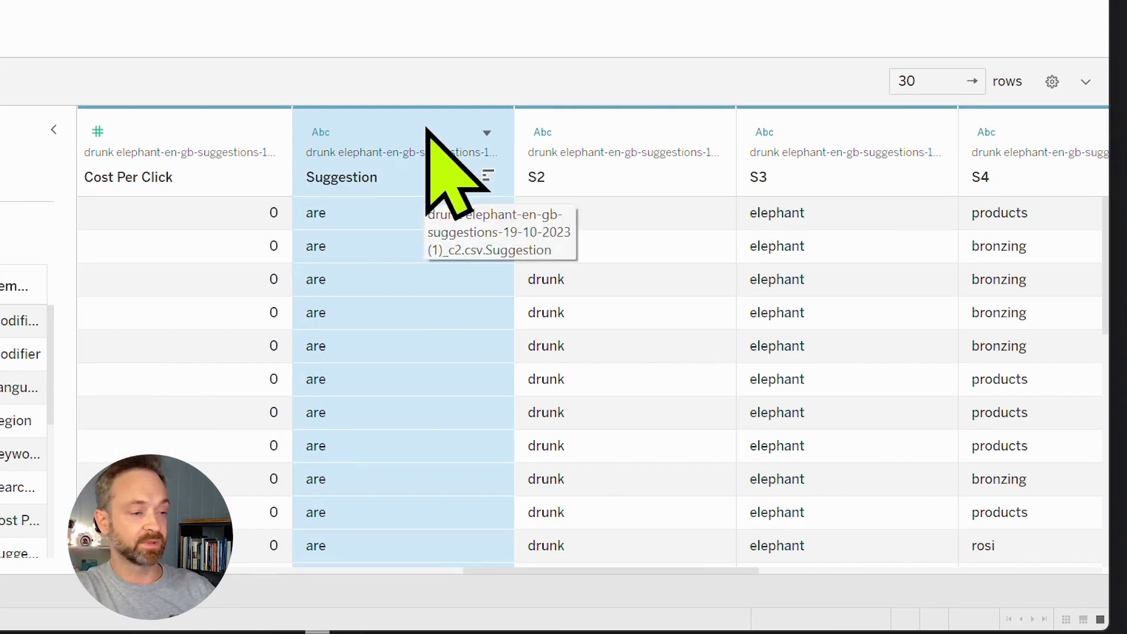
pyautogui.moveTo(544, 571); pyautogui.dragTo(960, 574)
pyautogui.keyDown('shift'); pyautogui.click(935, 162); pyautogui.keyUp('shift')
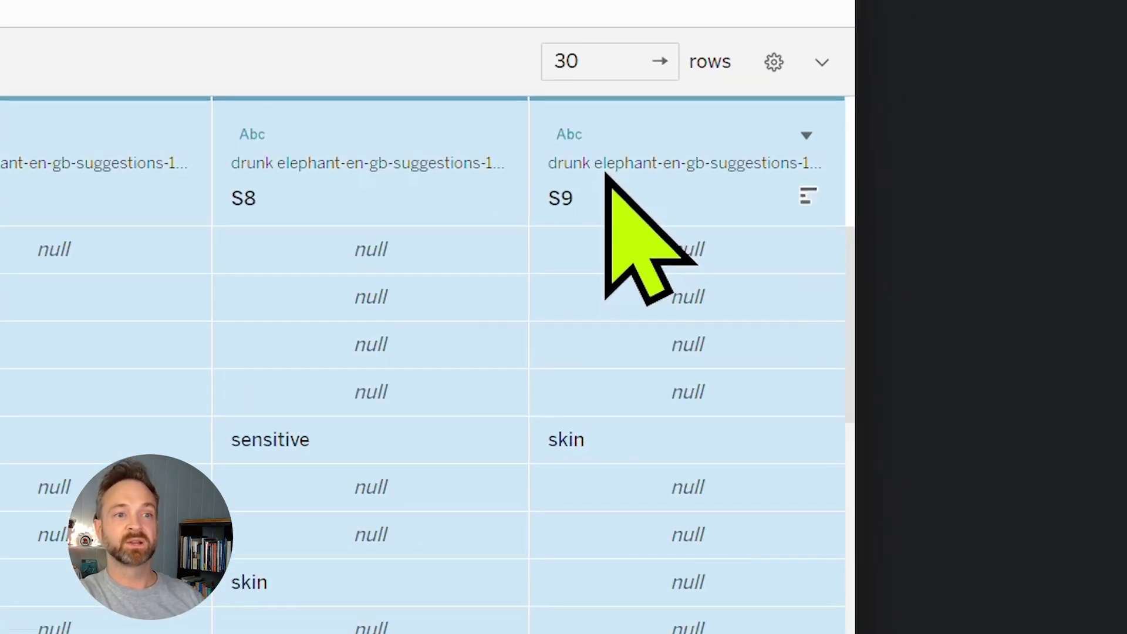
pyautogui.rightClick(606, 174)
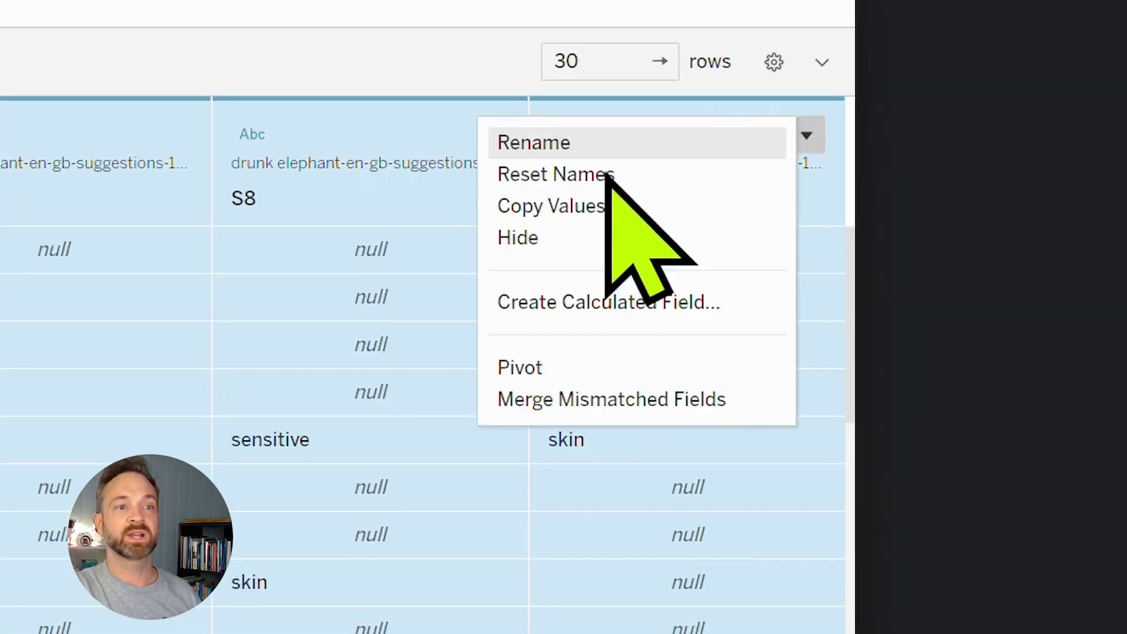
pyautogui.click(576, 376)
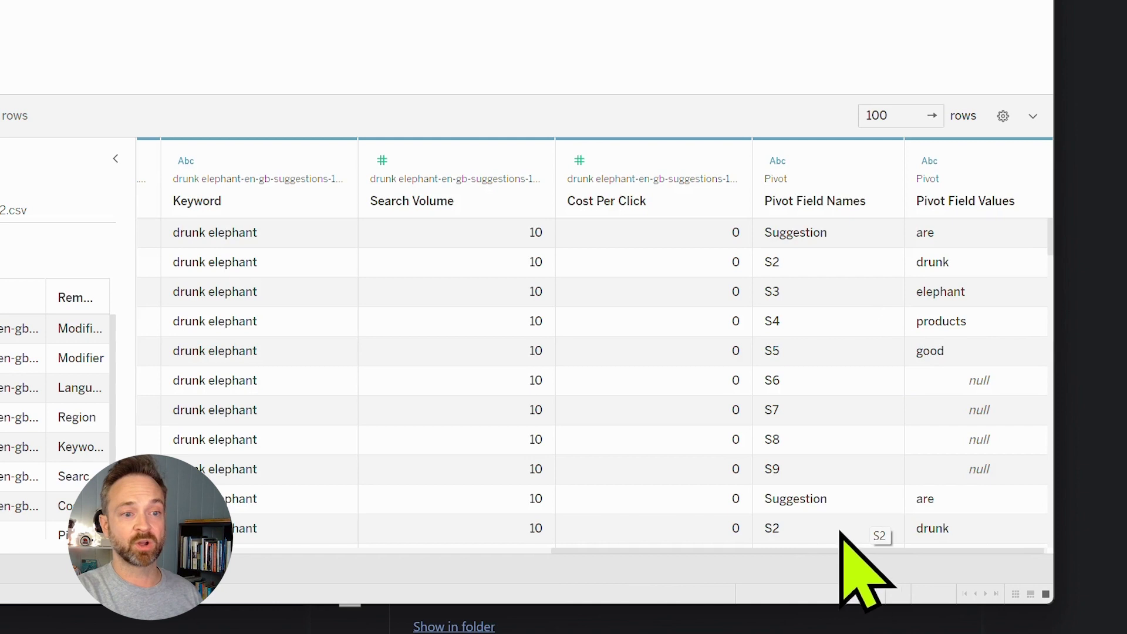
pyautogui.hscroll(1, 868, 591)
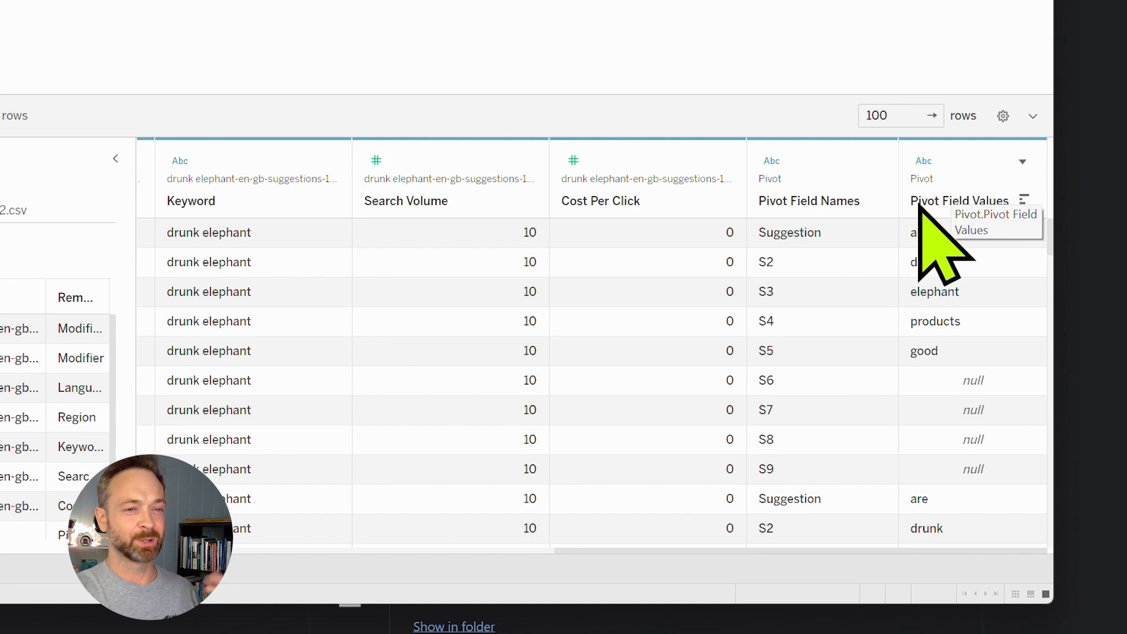
# Rename the Pivot Field Values column to 'search word'
pyautogui.doubleClick(919, 202)
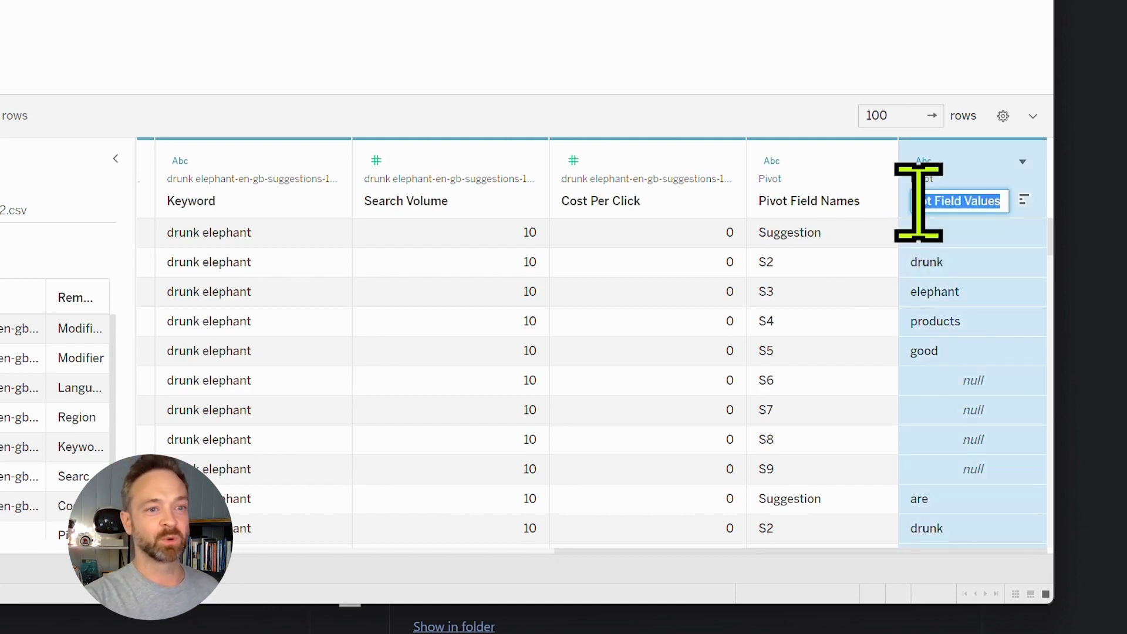
pyautogui.write('Te')
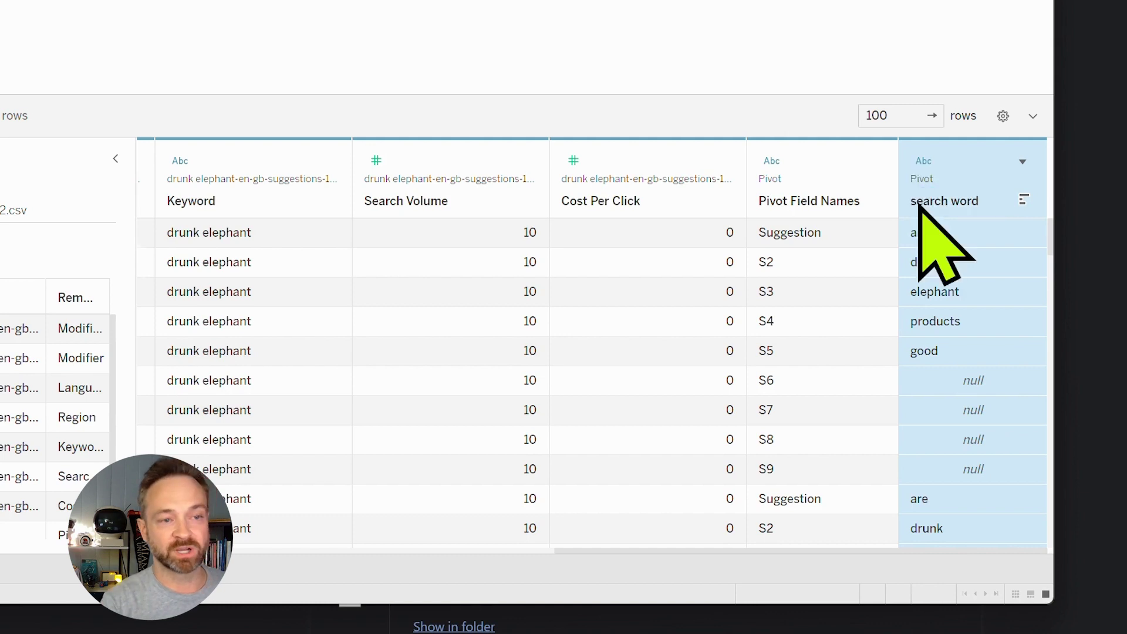
pyautogui.press('Return')
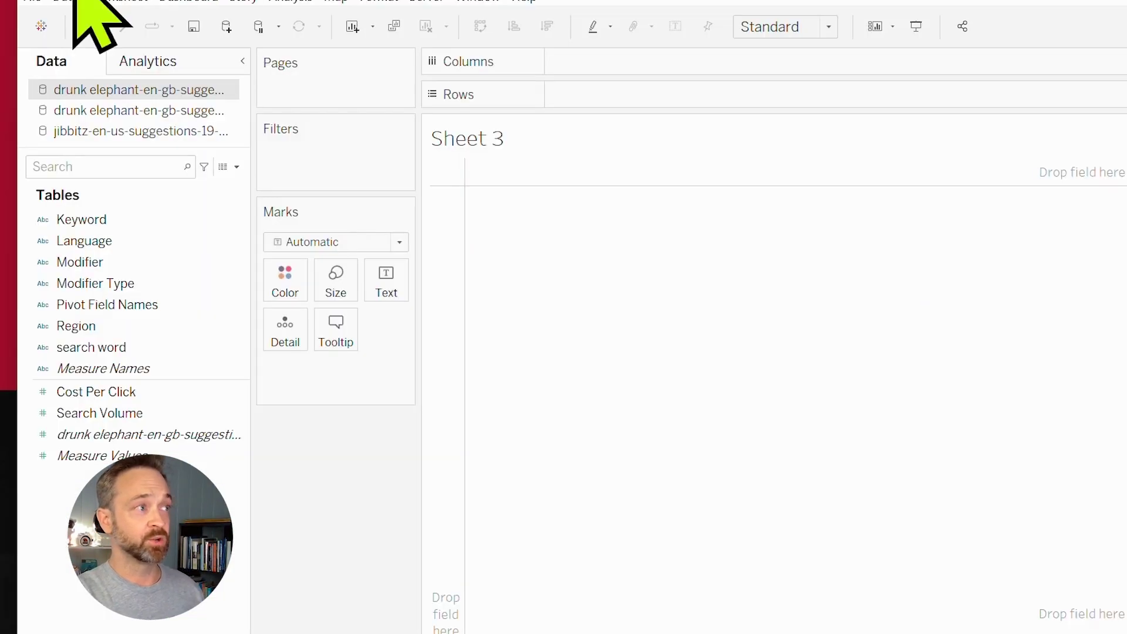
# Put search word on Text and the record count on Size in Sheet 3
pyautogui.moveTo(212, 349); pyautogui.dragTo(380, 293)
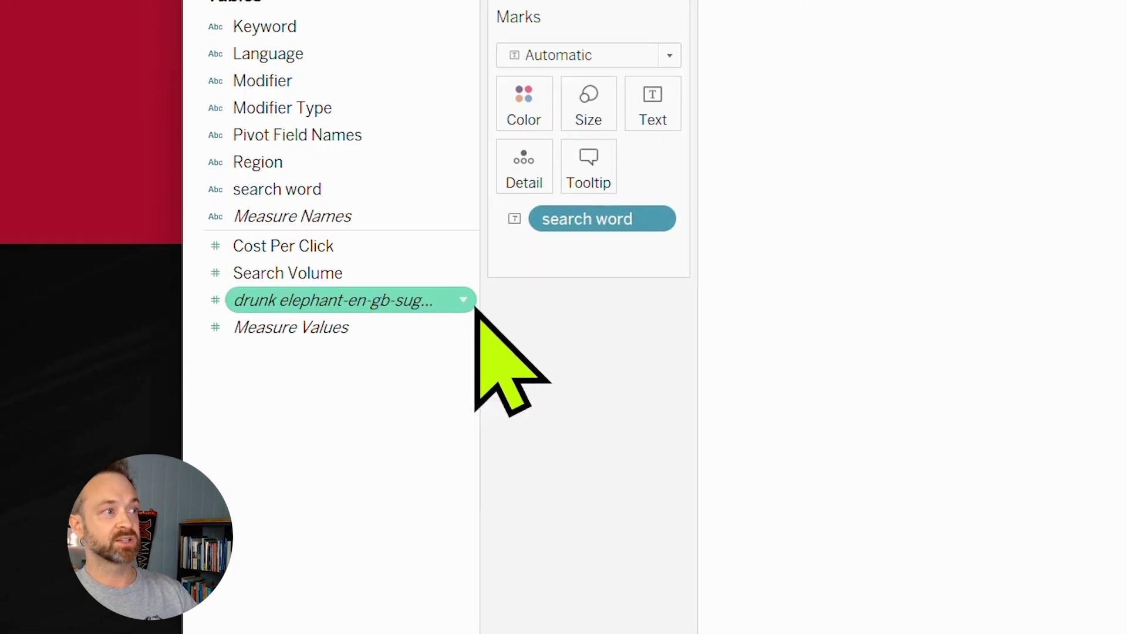
pyautogui.moveTo(478, 305); pyautogui.dragTo(839, 302)
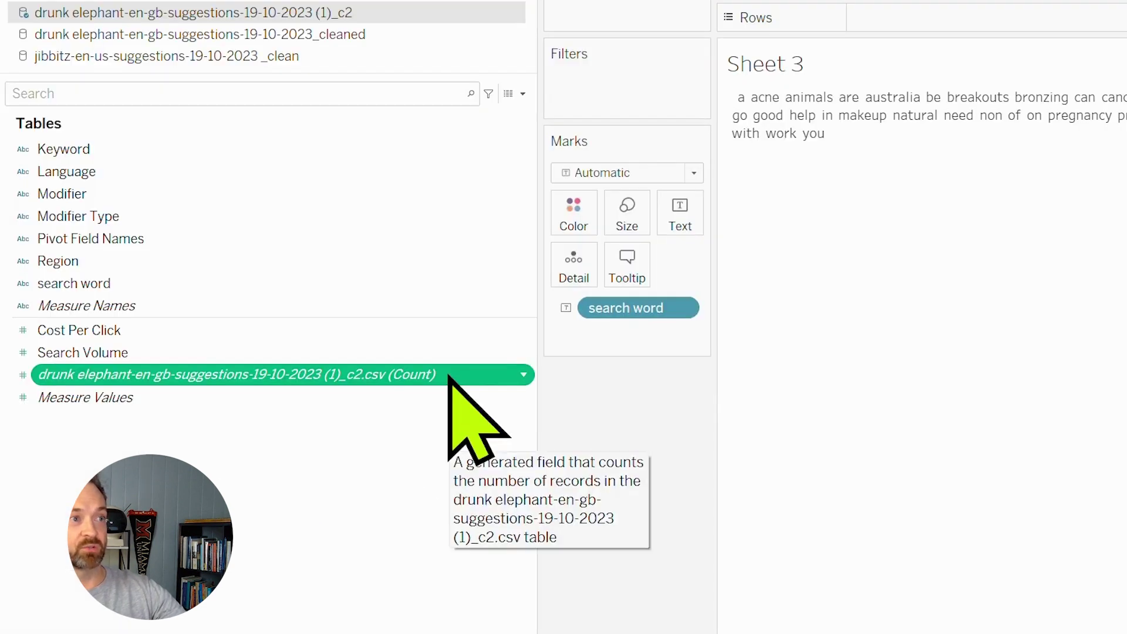
pyautogui.moveTo(455, 379); pyautogui.dragTo(627, 222)
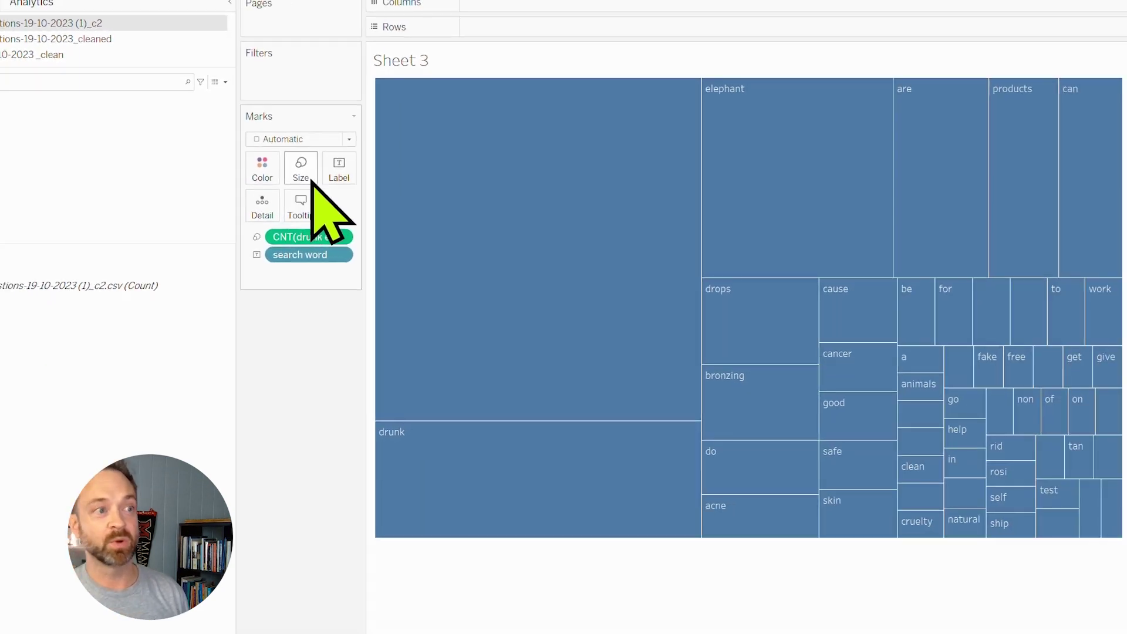
# Exclude the large unlabeled null tile from the Sheet 3 treemap
pyautogui.click(503, 214)
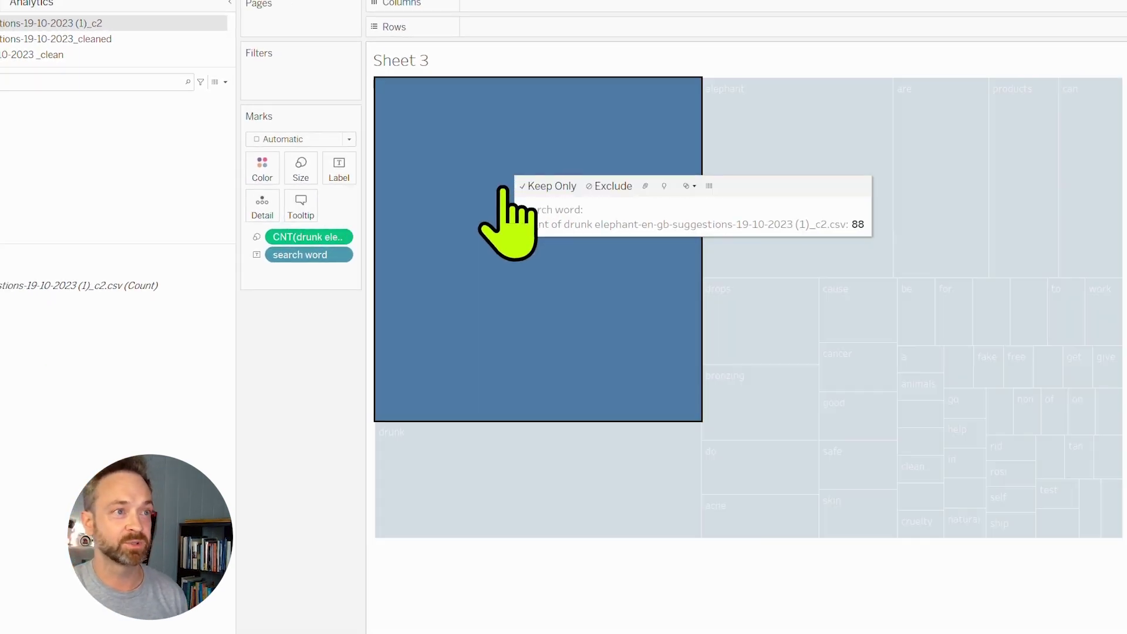
pyautogui.click(624, 189)
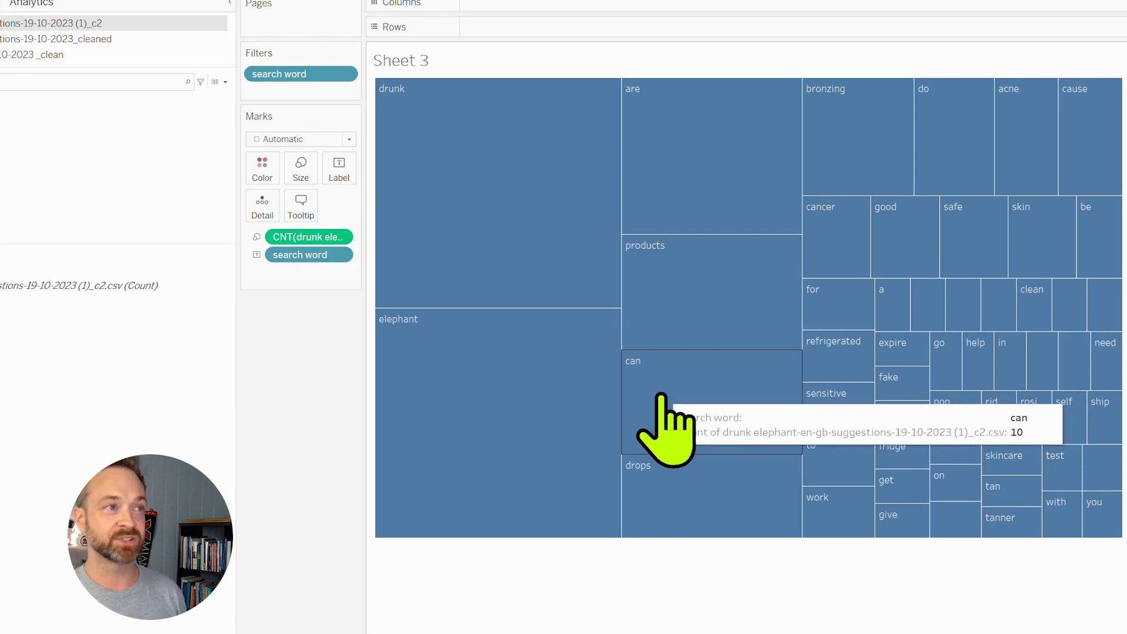
# Colour the treemap tiles by a copy of the search word field and hide its colour legend
pyautogui.press('ctrl')
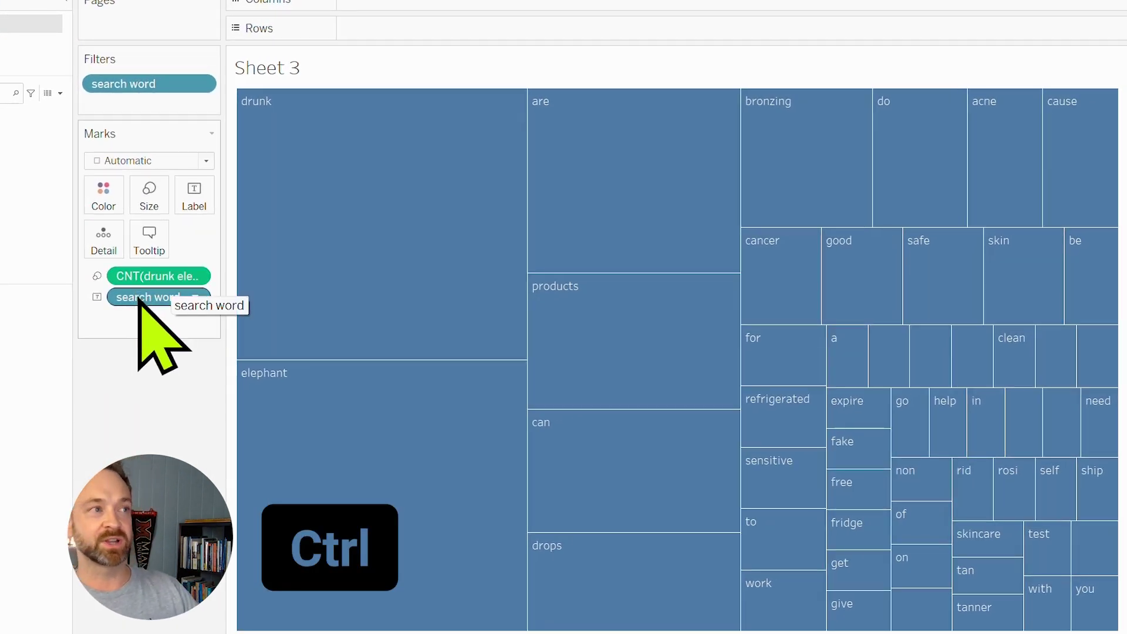
pyautogui.moveTo(139, 298); pyautogui.dragTo(99, 201)
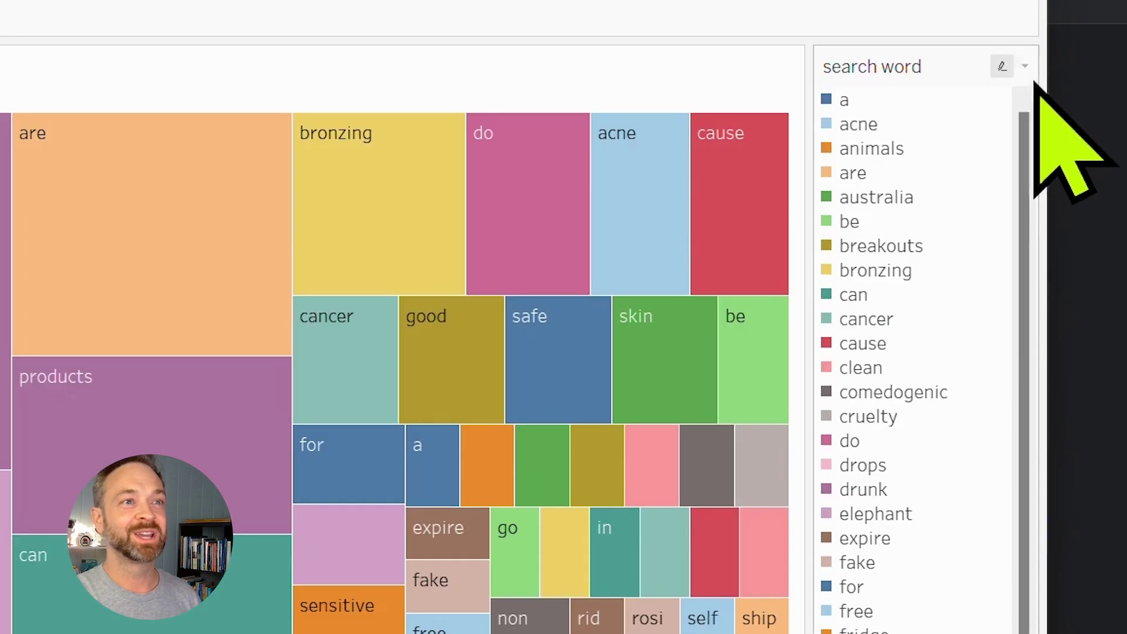
pyautogui.click(1119, 59)
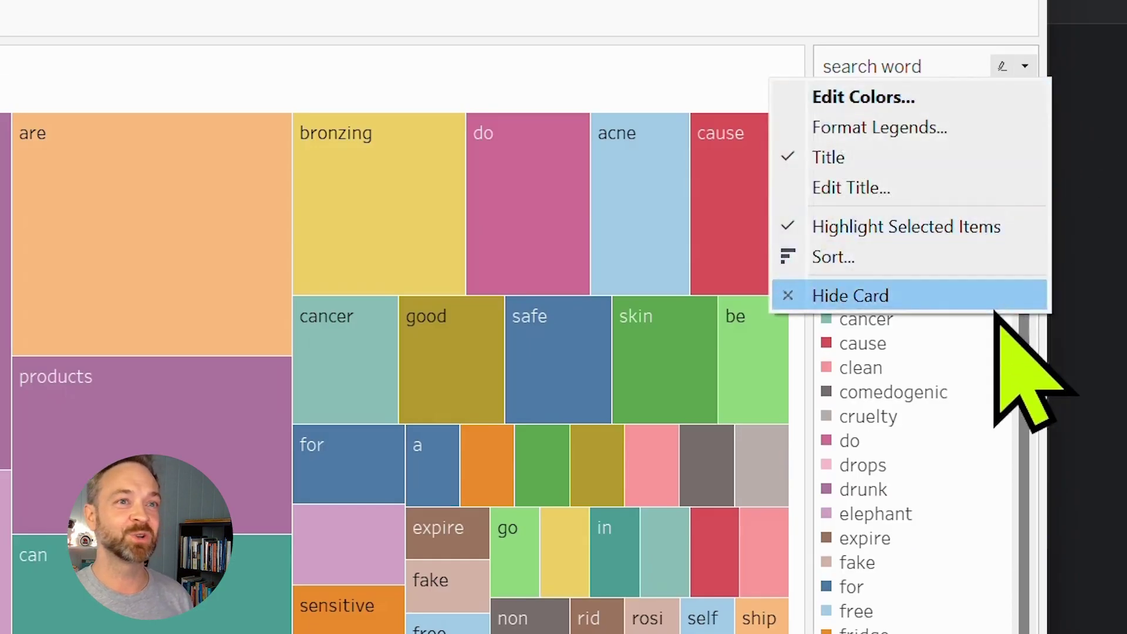
pyautogui.click(850, 295)
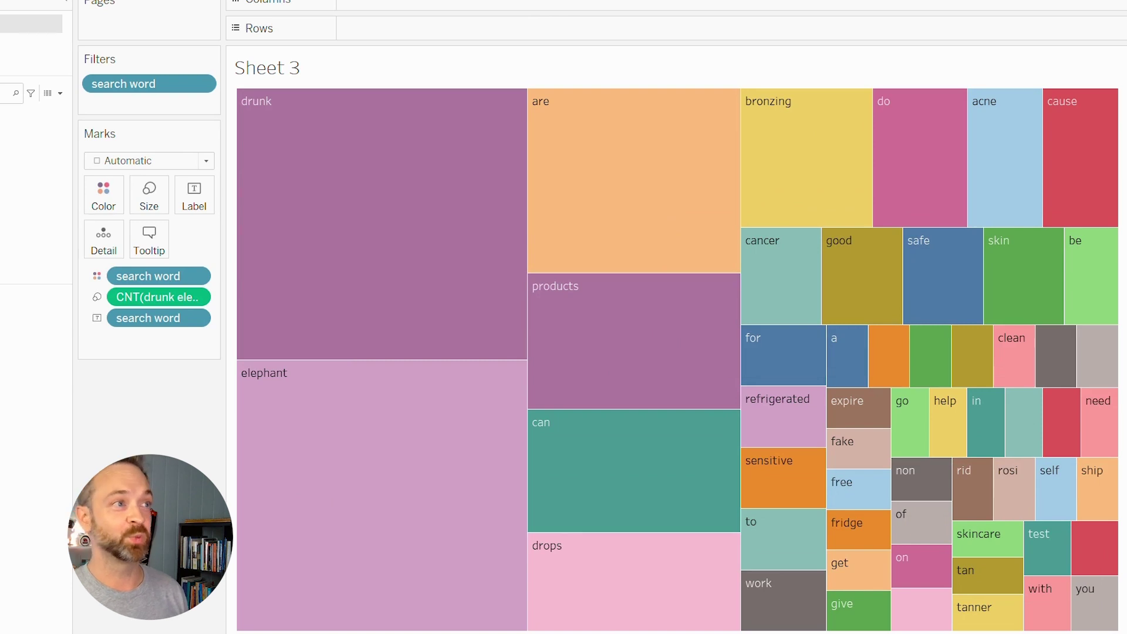
# Change the mark type from Automatic to Text to render the search words as a word cloud
pyautogui.click(206, 161)
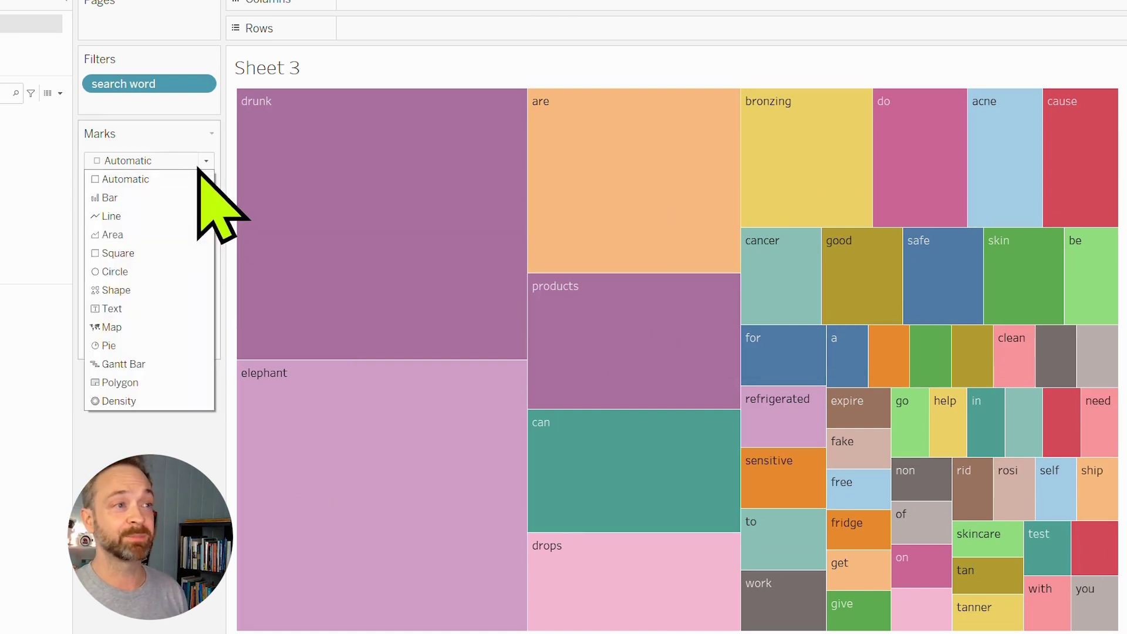
pyautogui.click(147, 309)
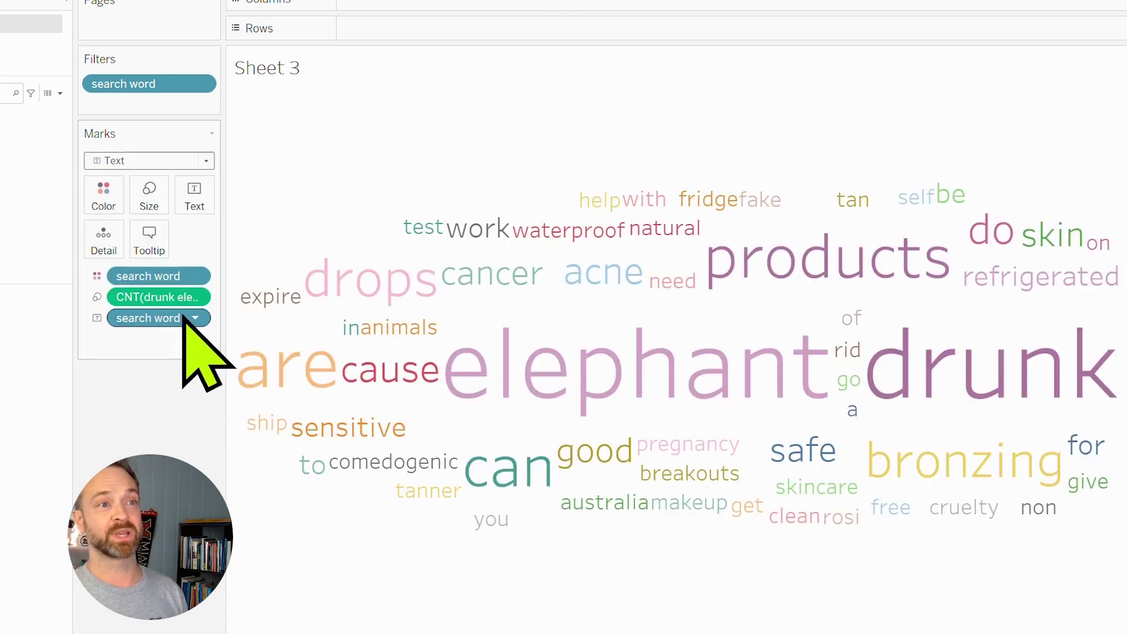